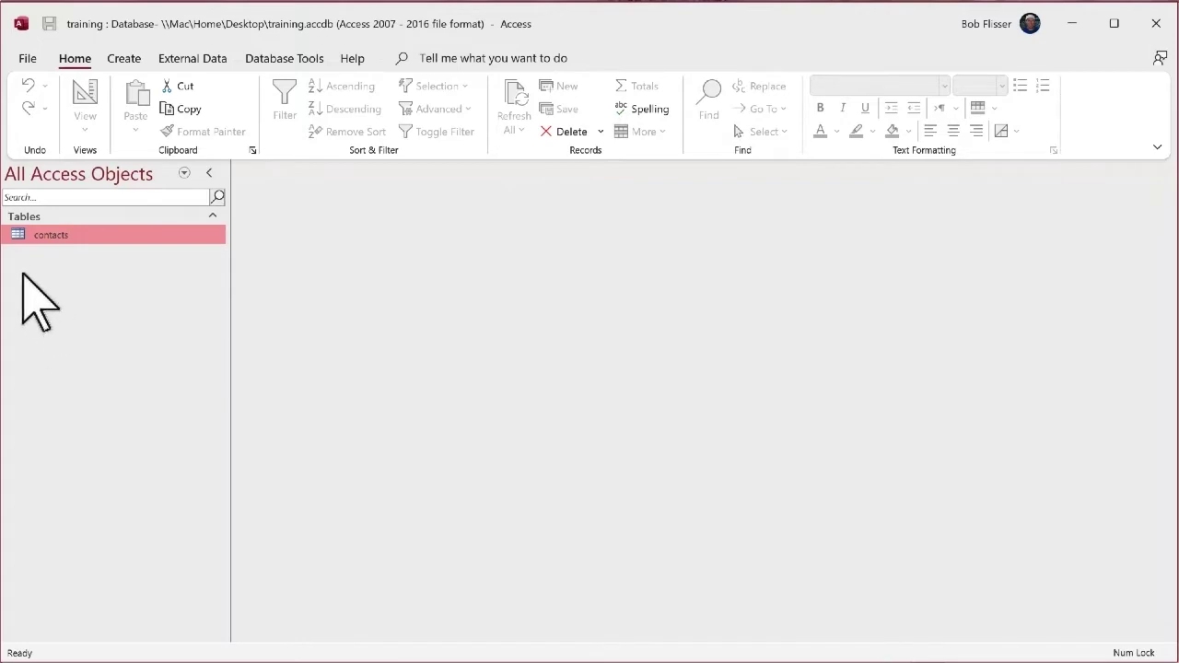
# Open the contacts table, widen its Address and Web columns, then toggle Design View and back
pyautogui.doubleClick(18, 242)
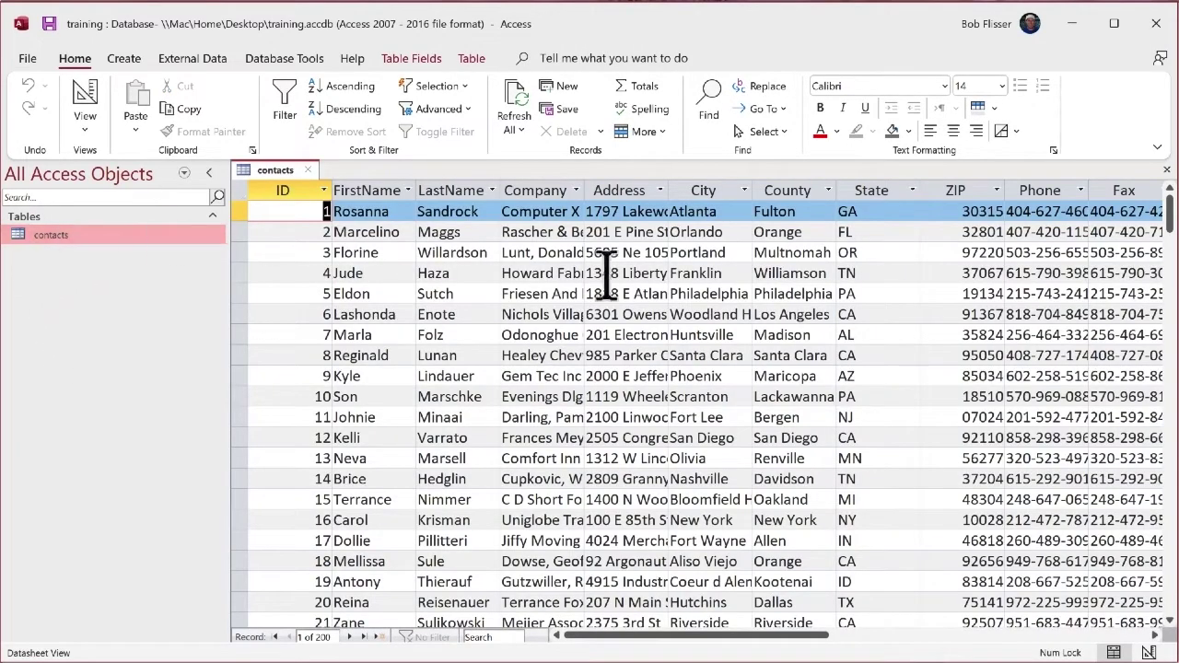
pyautogui.moveTo(668, 190); pyautogui.dragTo(715, 190)
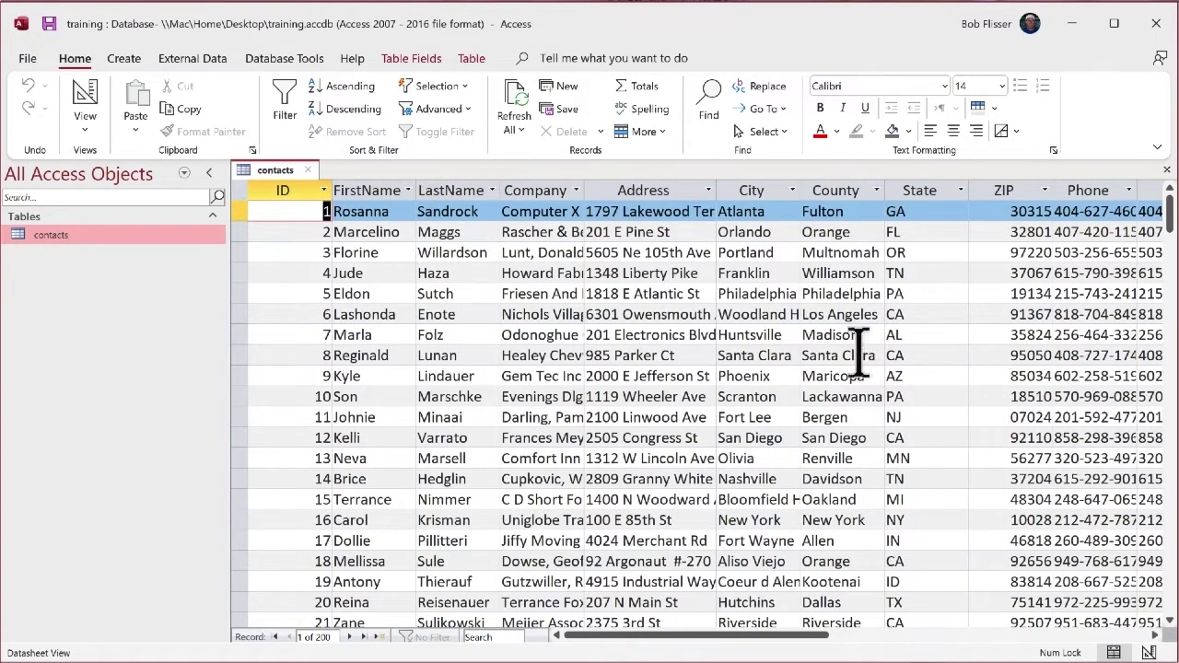
pyautogui.moveTo(779, 635); pyautogui.dragTo(877, 635)
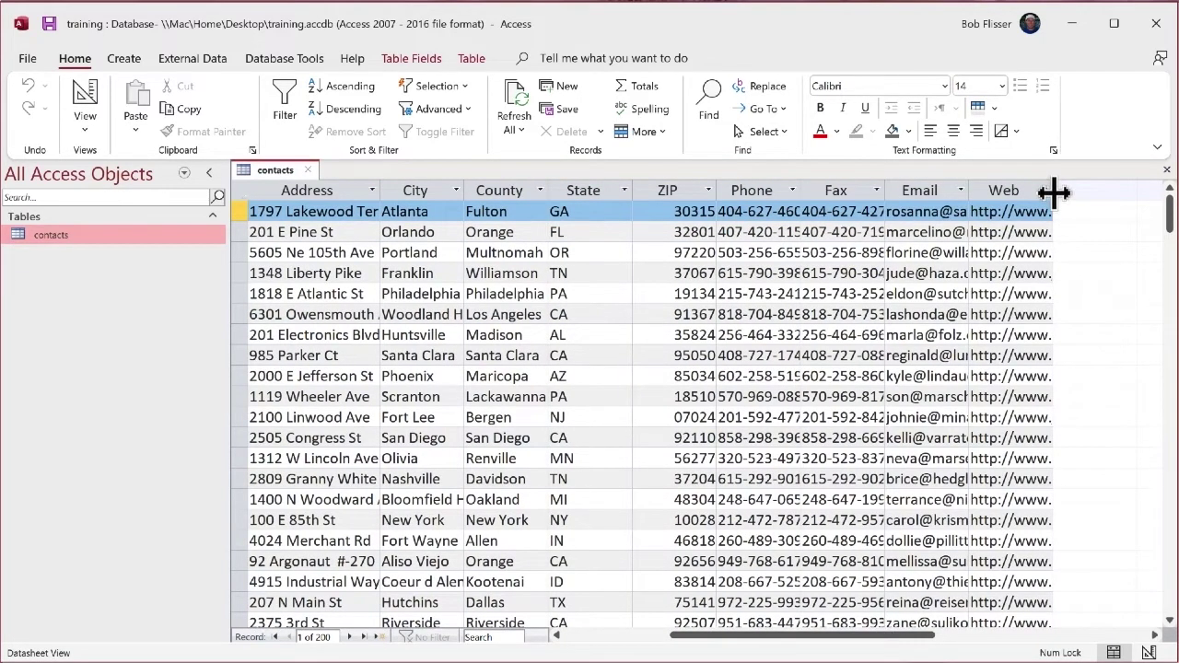
pyautogui.moveTo(1052, 191); pyautogui.dragTo(1125, 191)
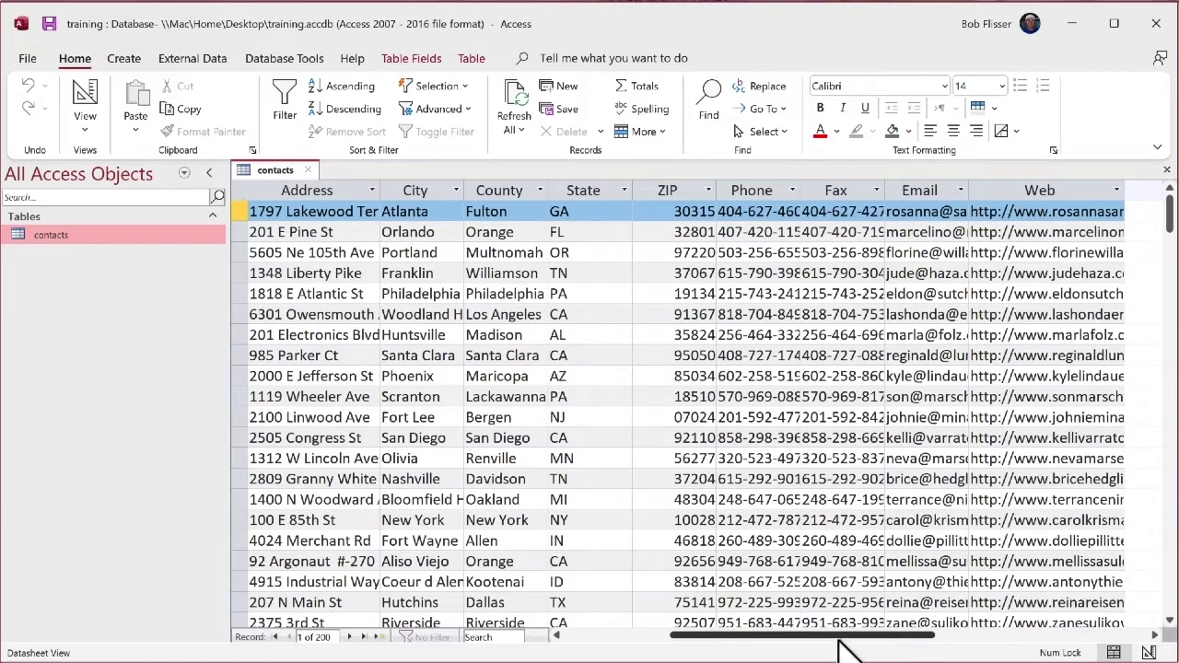
pyautogui.moveTo(838, 638); pyautogui.dragTo(691, 650)
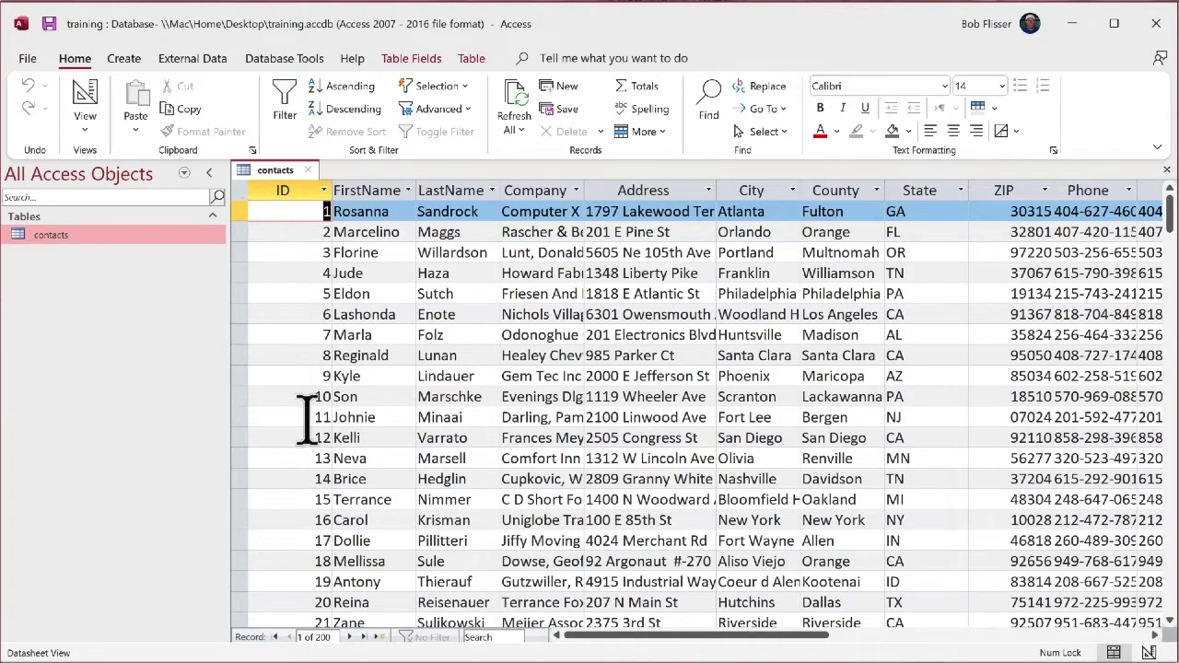
pyautogui.click(89, 97)
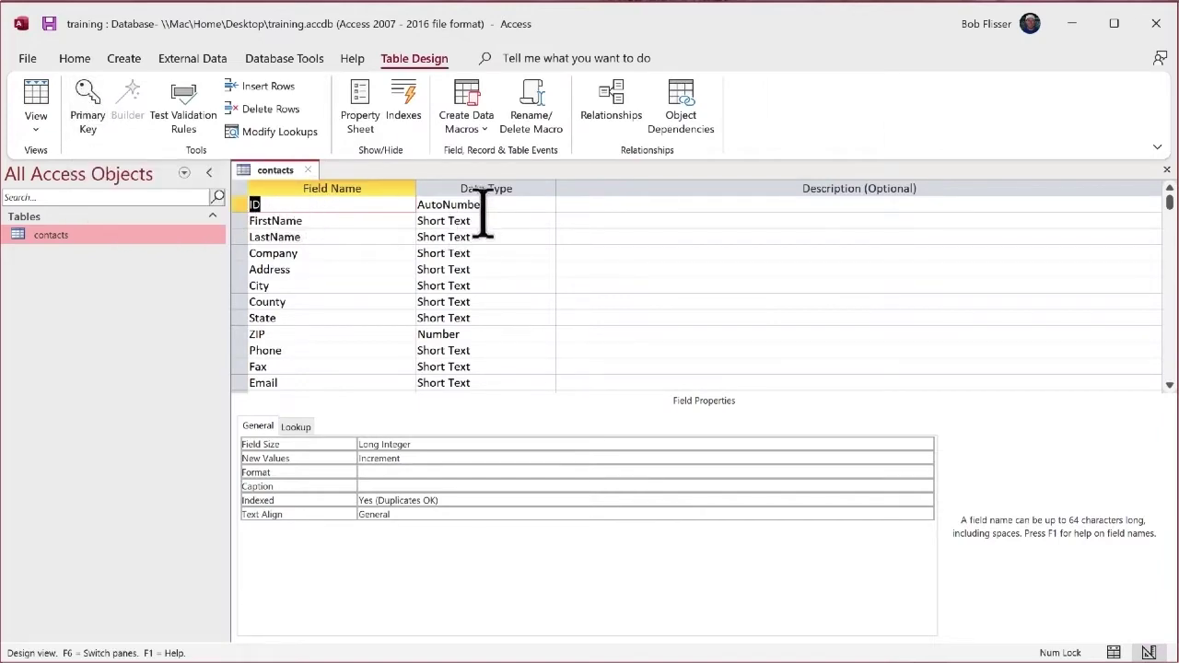
pyautogui.click(32, 95)
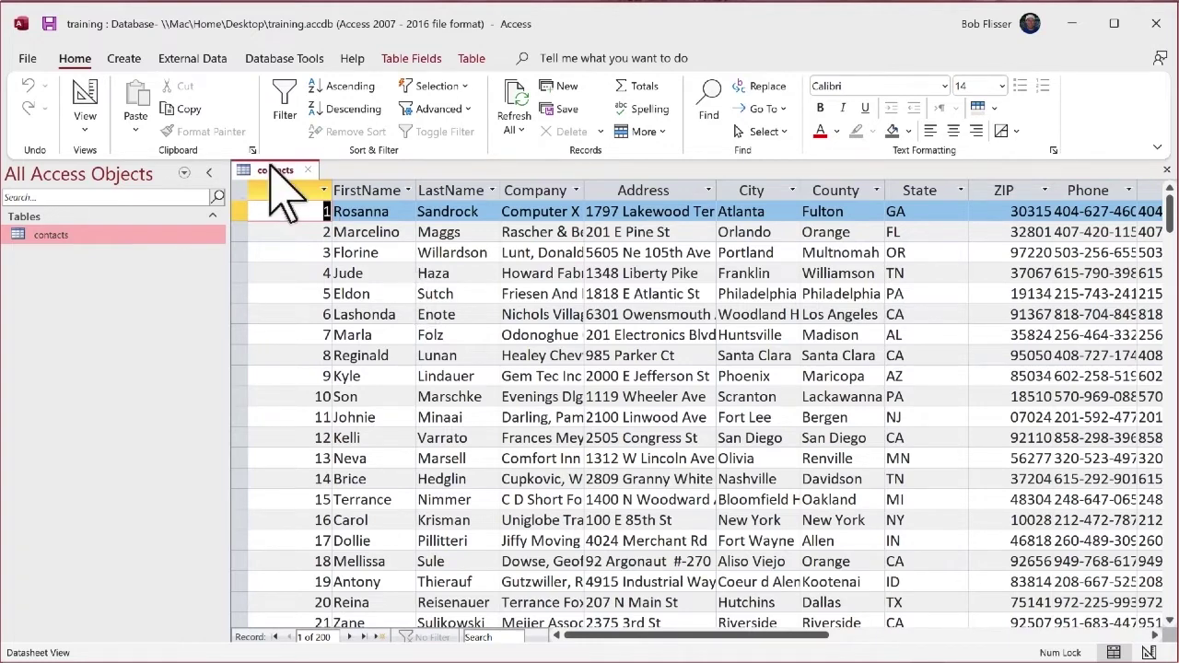
# Export the contacts table as contacts.xlsx via External Data > Excel, without saving export steps
pyautogui.click(199, 61)
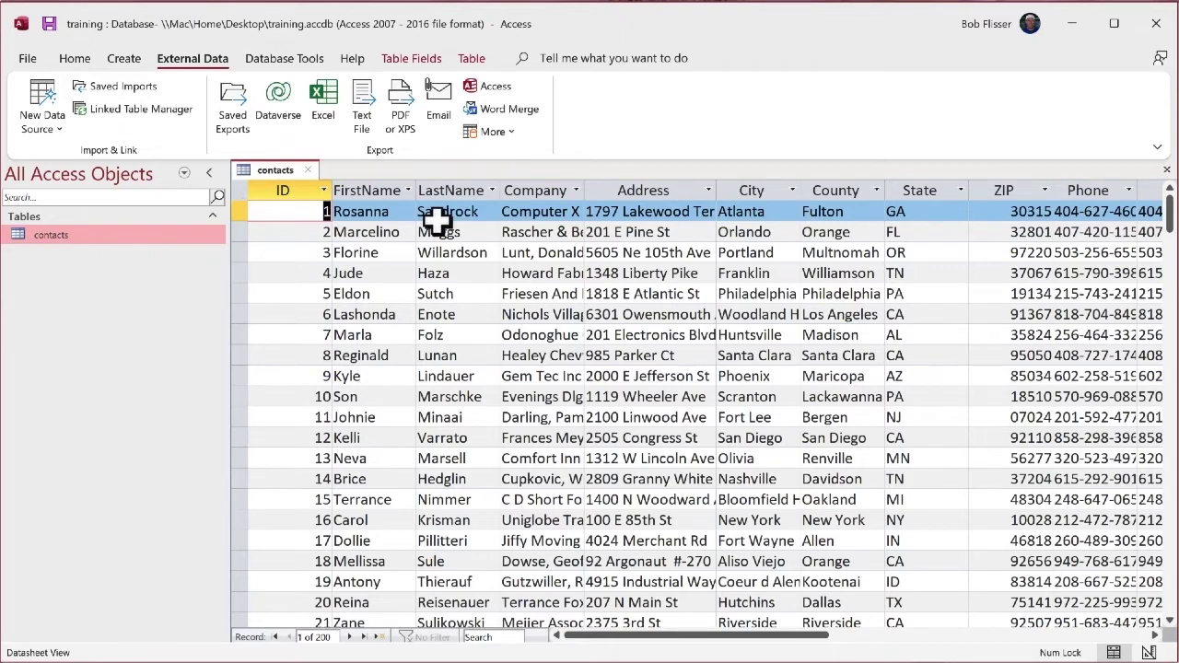
pyautogui.click(327, 104)
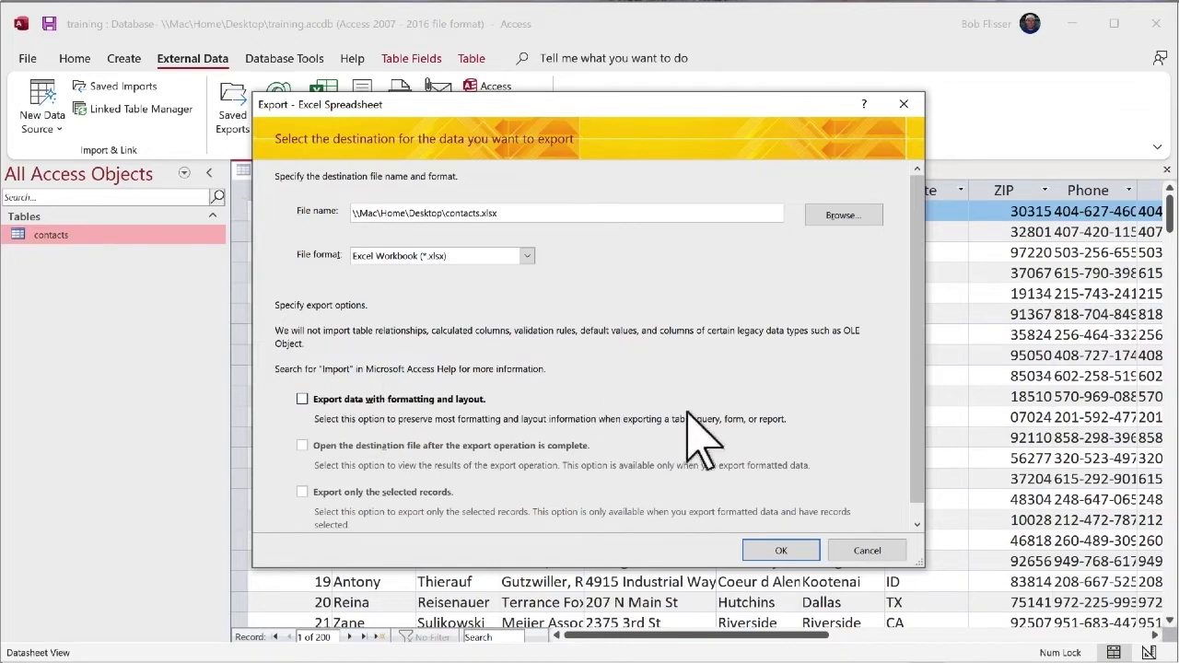
pyautogui.click(793, 546)
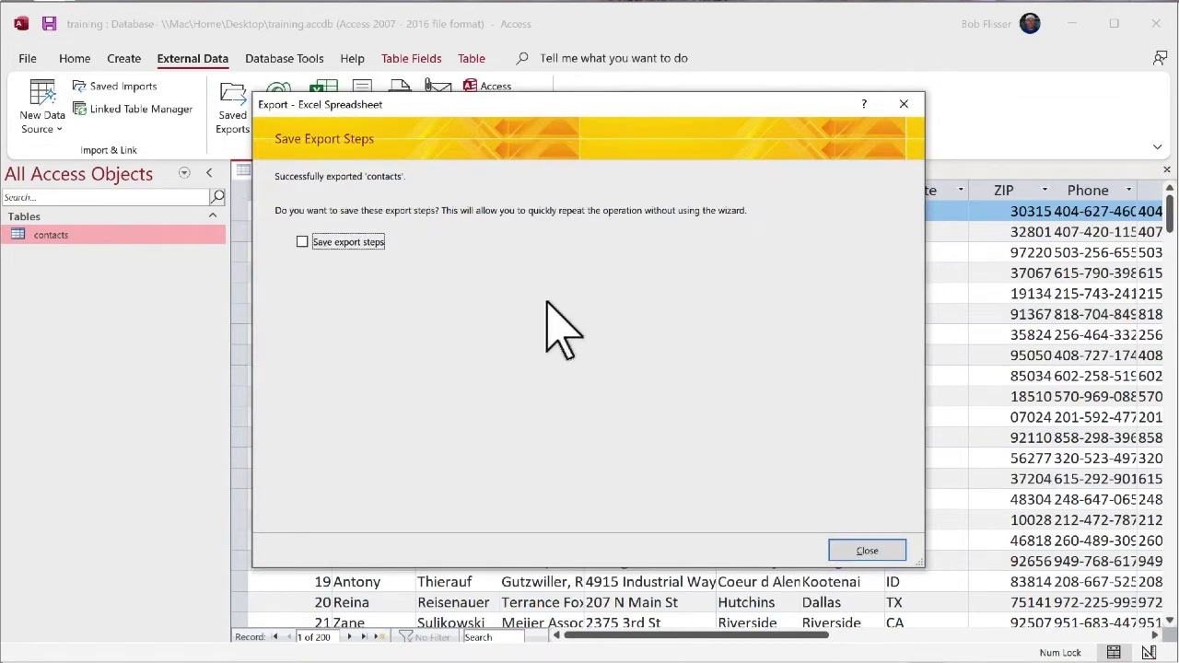
pyautogui.click(868, 551)
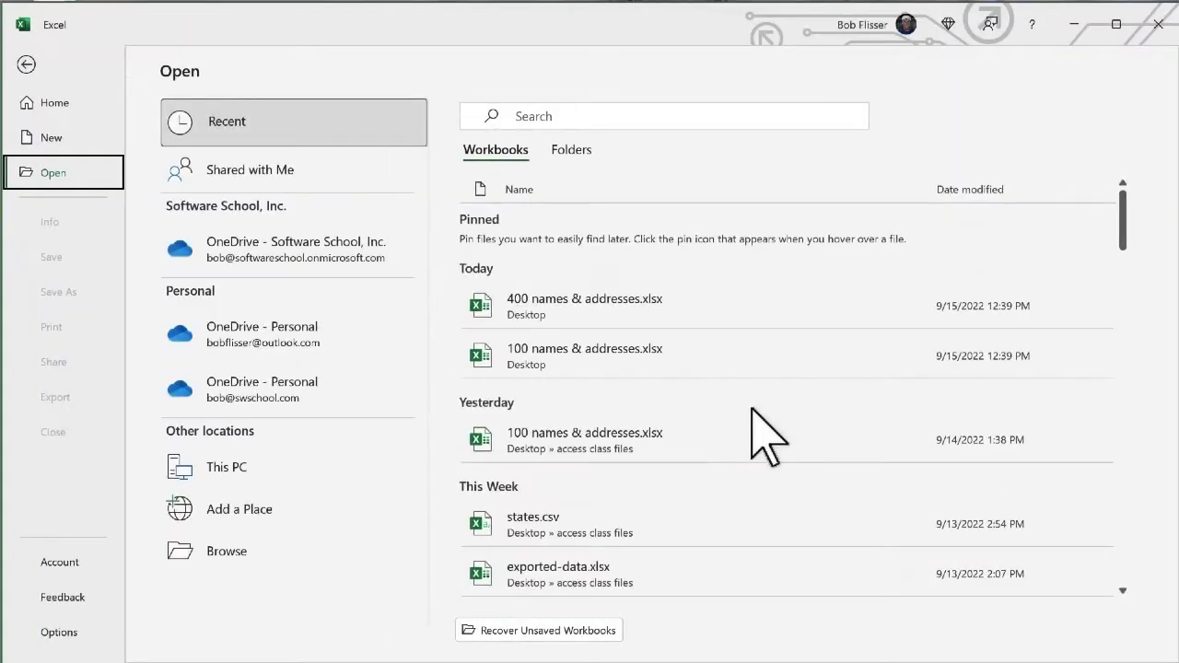
# Open contacts.xlsx in Excel and check the ID values in cells A2, A4 and A7
pyautogui.click(242, 553)
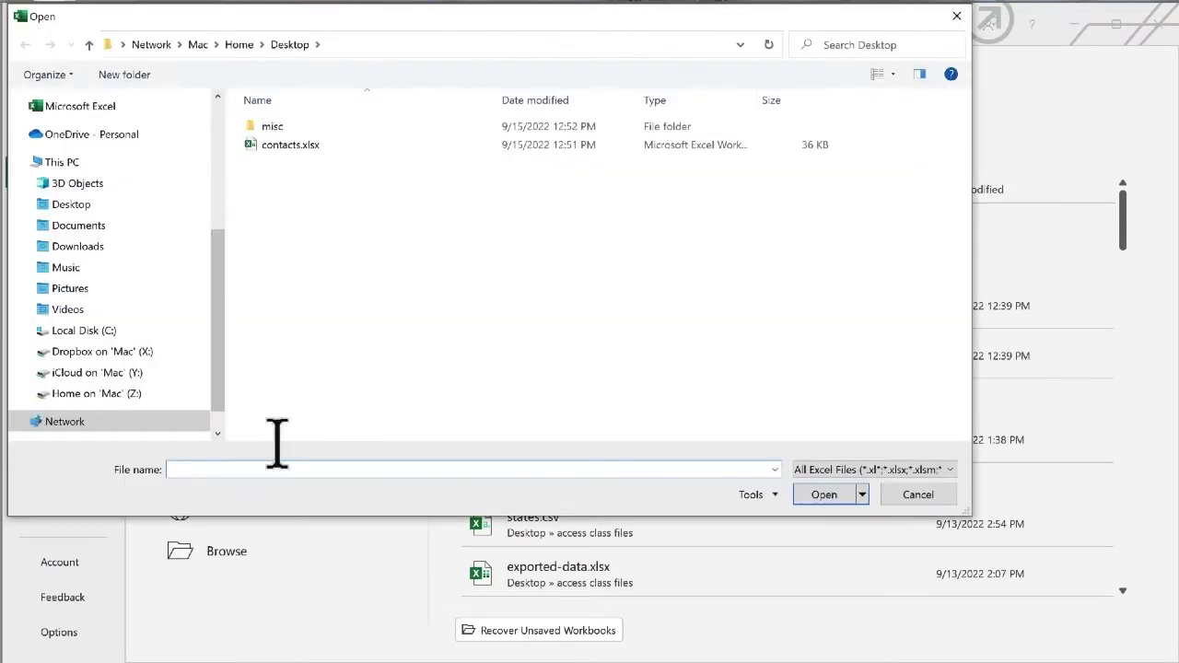
pyautogui.doubleClick(290, 147)
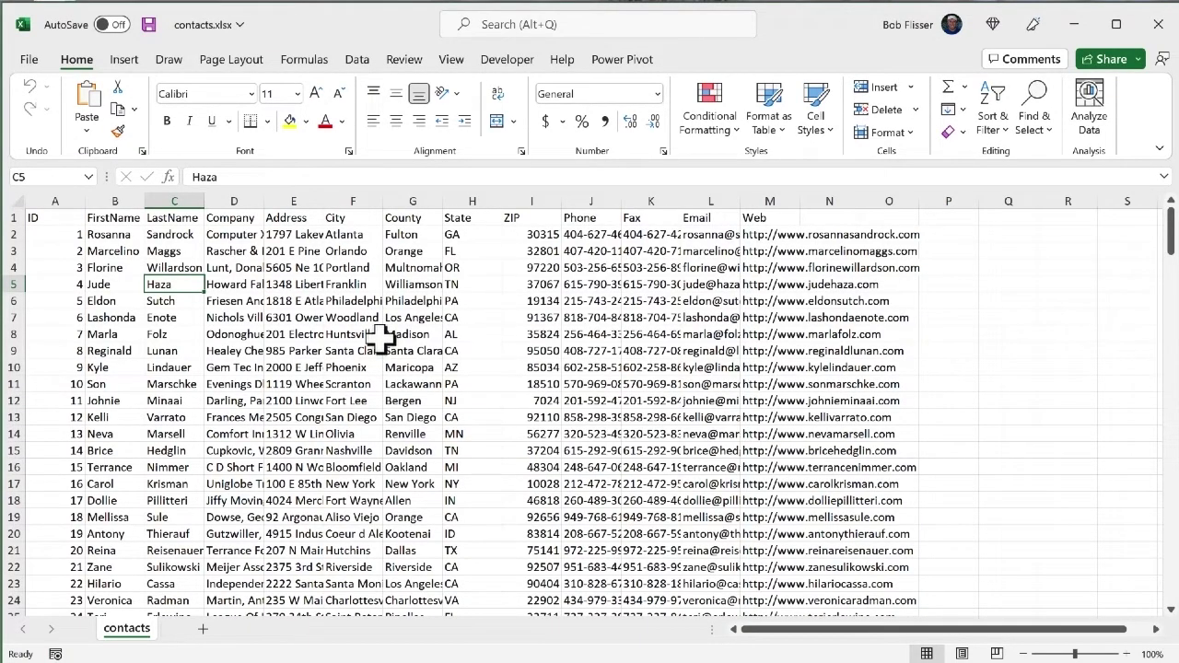
pyautogui.click(57, 234)
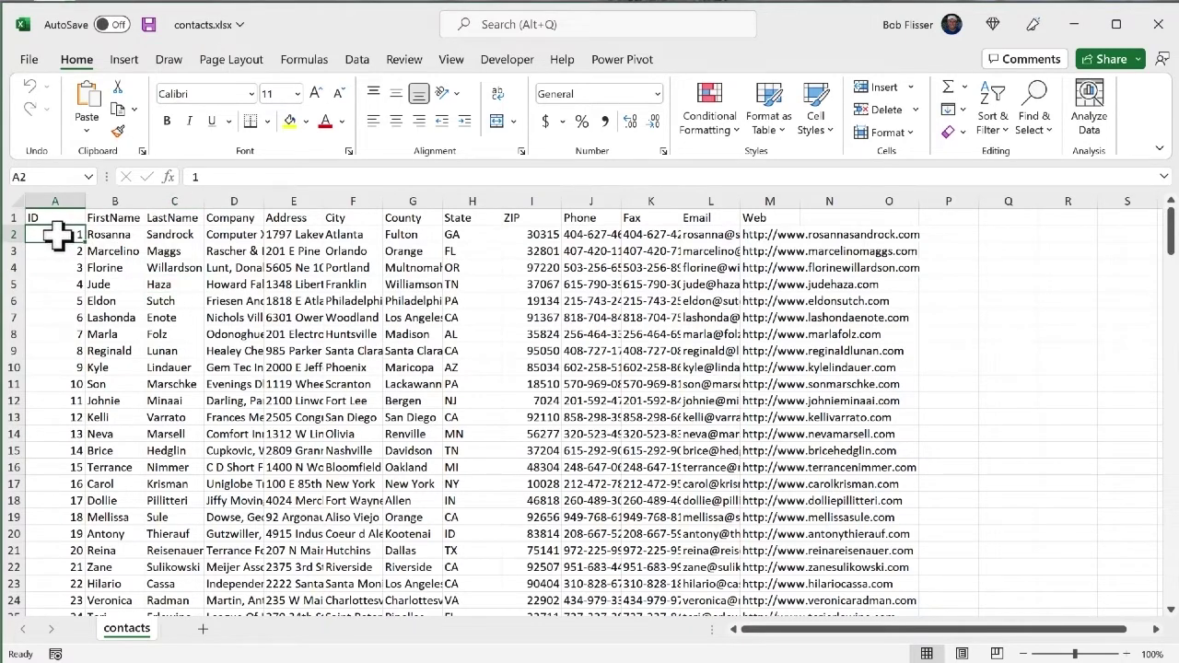
pyautogui.click(57, 268)
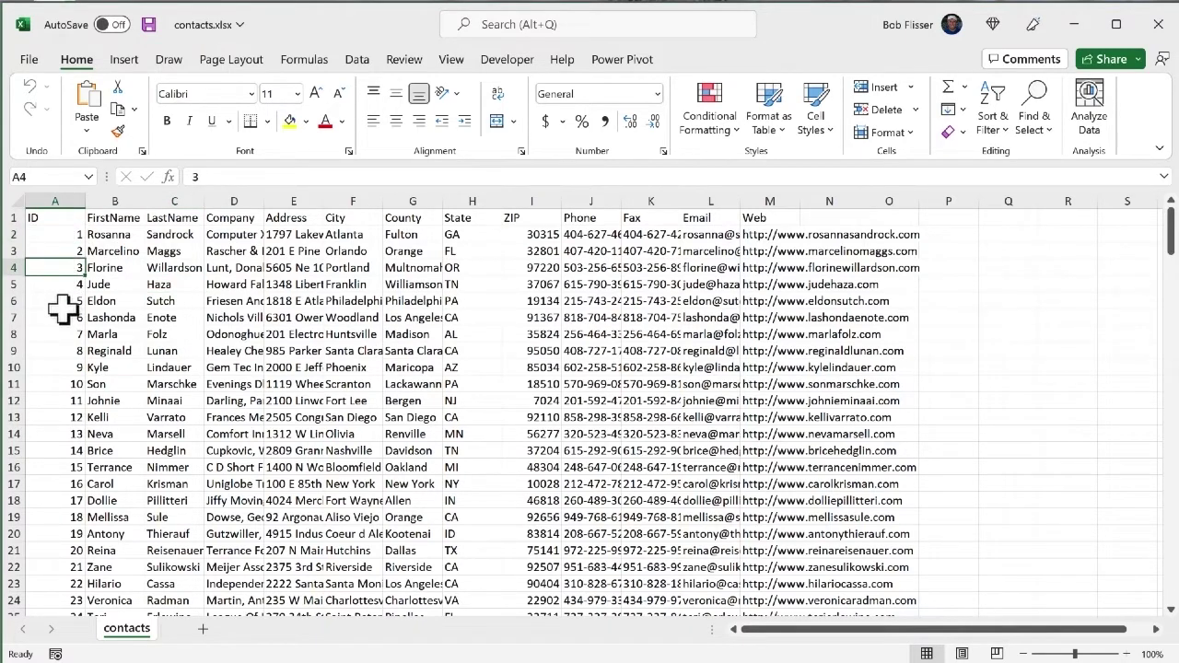
pyautogui.click(61, 317)
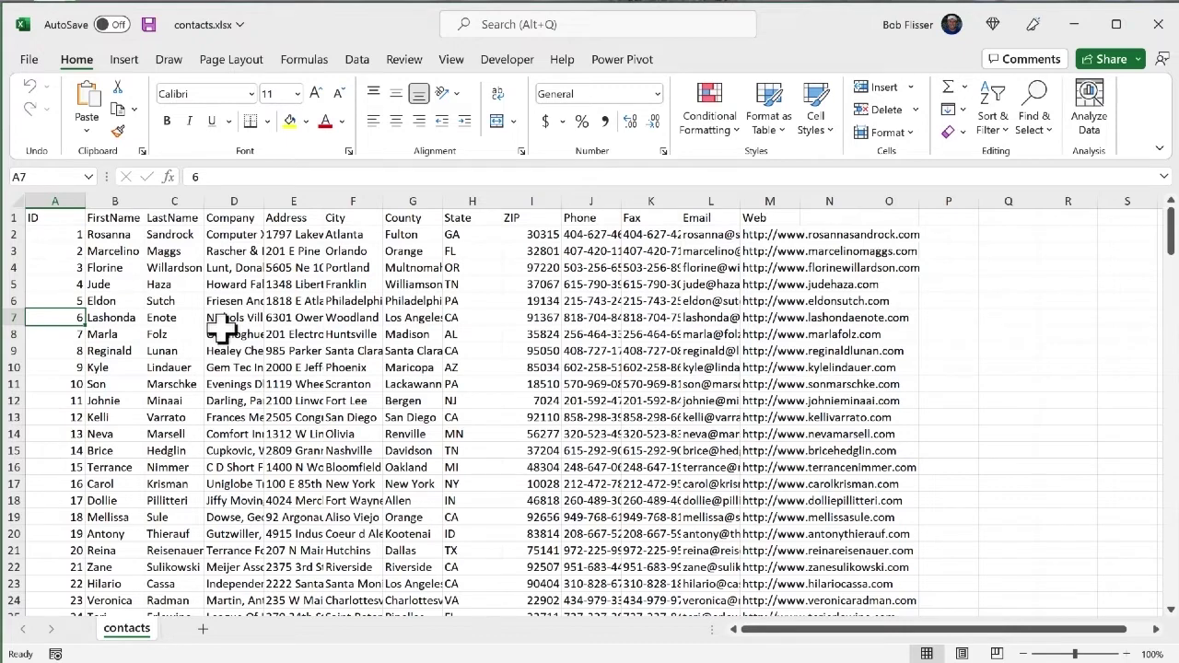
# Close contacts.xlsx, open 100 names & addresses.xlsx from the Desktop, and check cell A3
pyautogui.hotkey('ctrl', 'w')
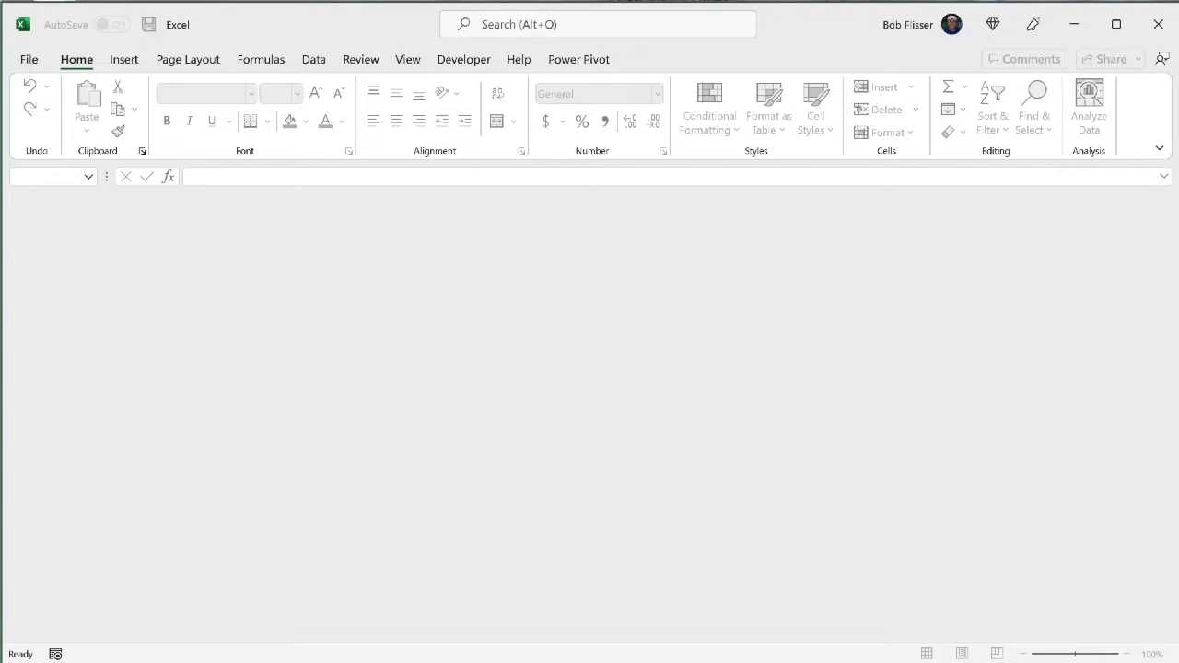
pyautogui.hotkey('ctrl', 'o')
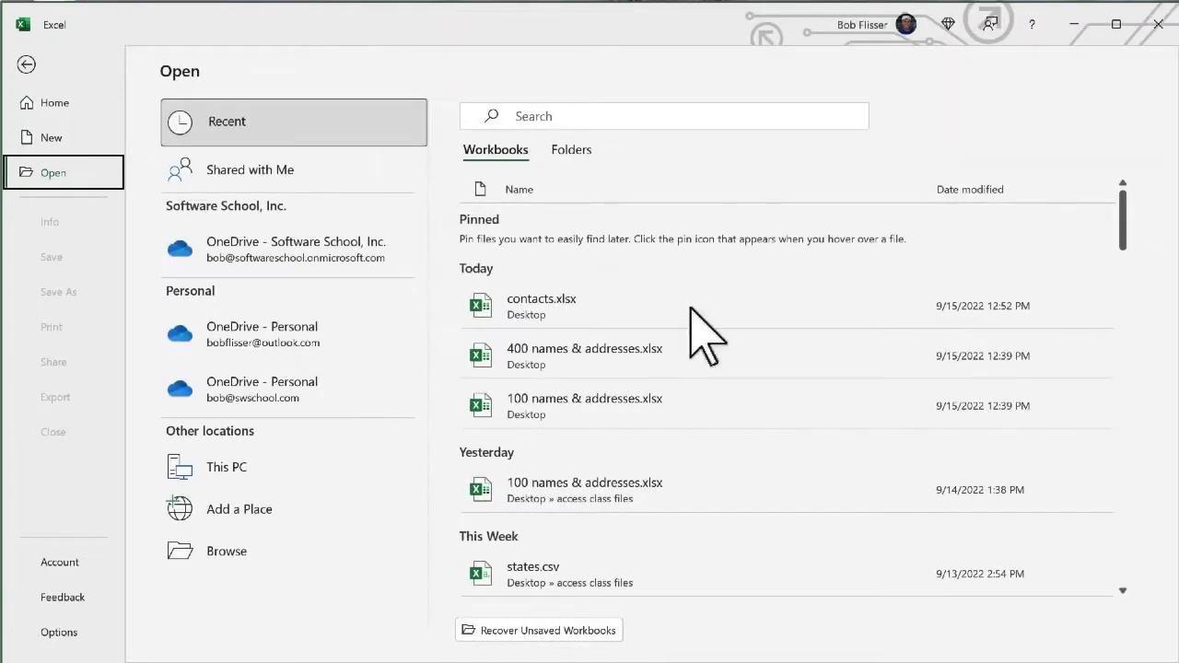
pyautogui.click(219, 553)
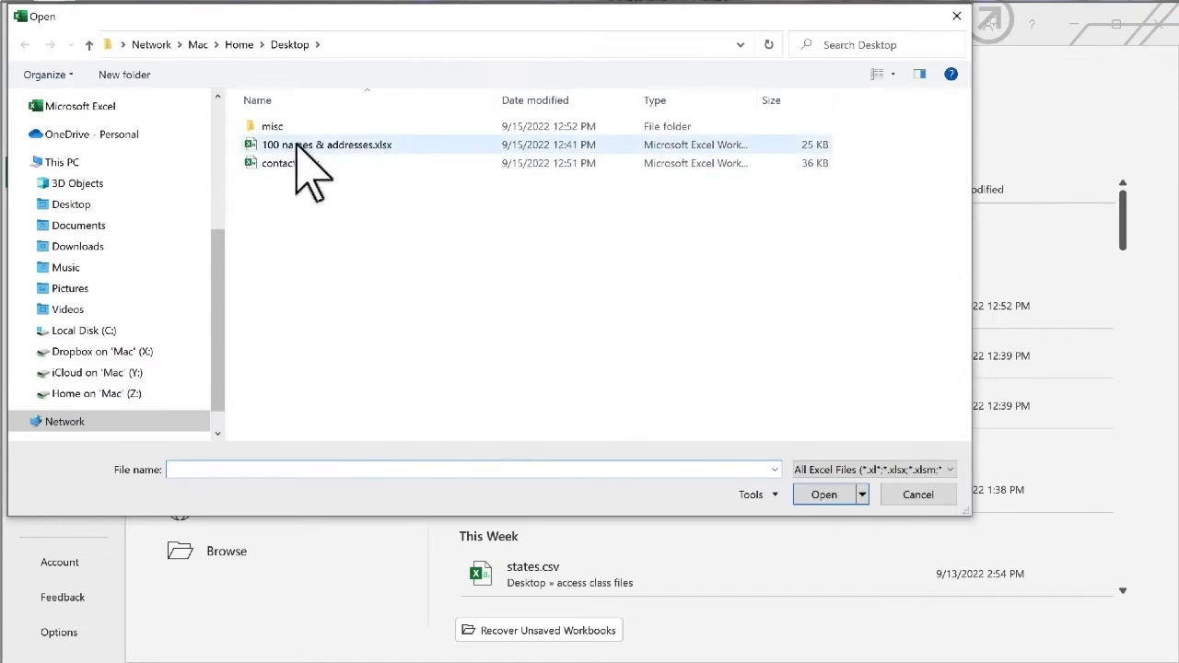
pyautogui.doubleClick(297, 145)
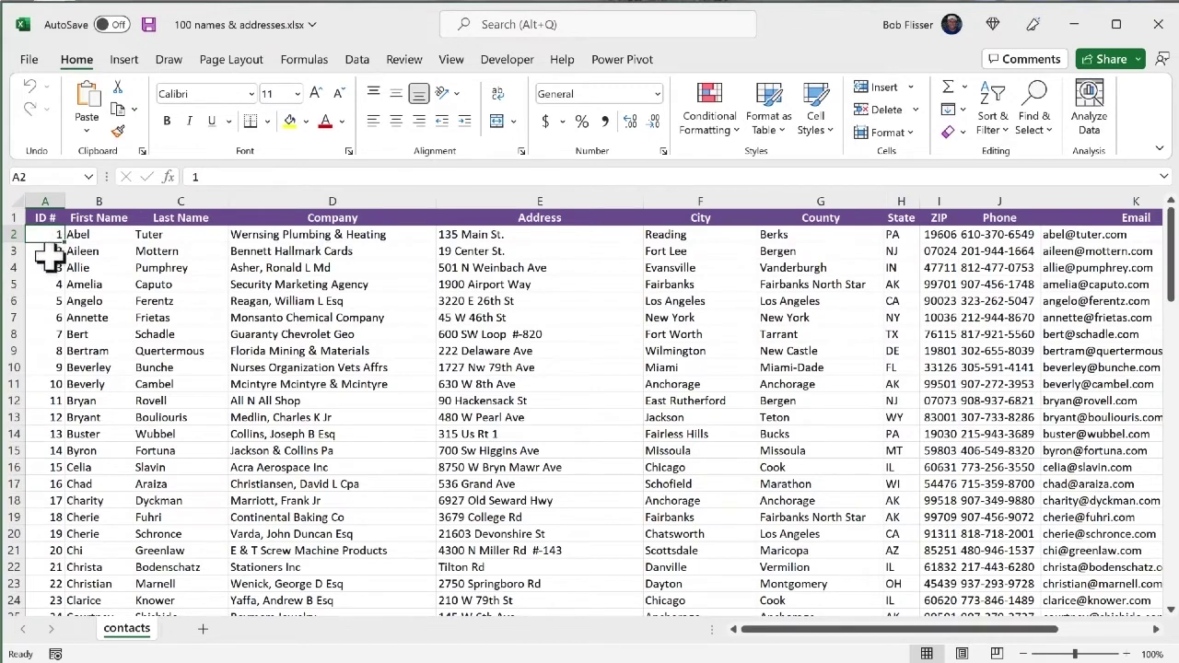
pyautogui.click(46, 252)
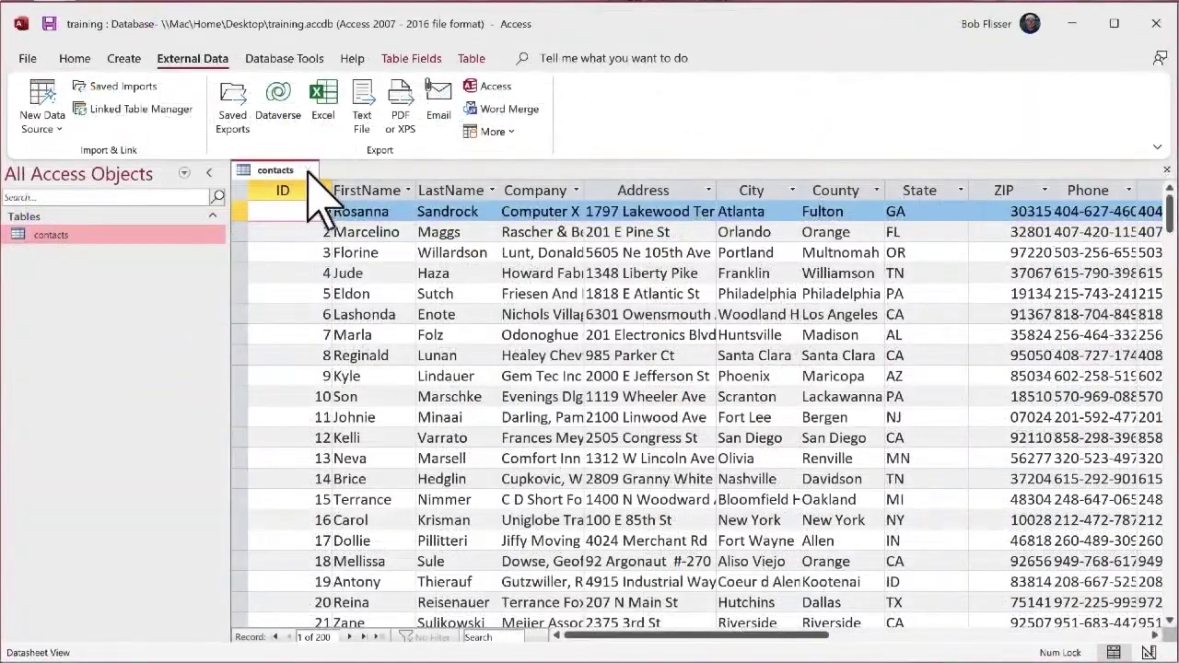
# Close the contacts table saving its layout, then open New Data Source > From File
pyautogui.click(308, 171)
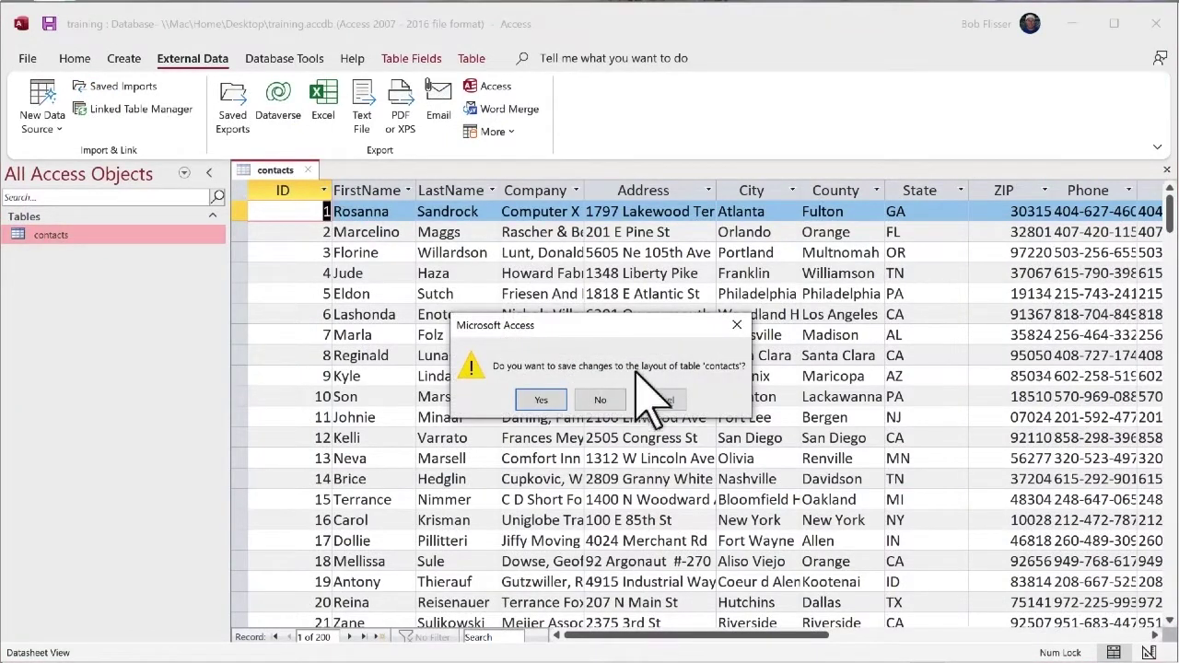
pyautogui.click(543, 399)
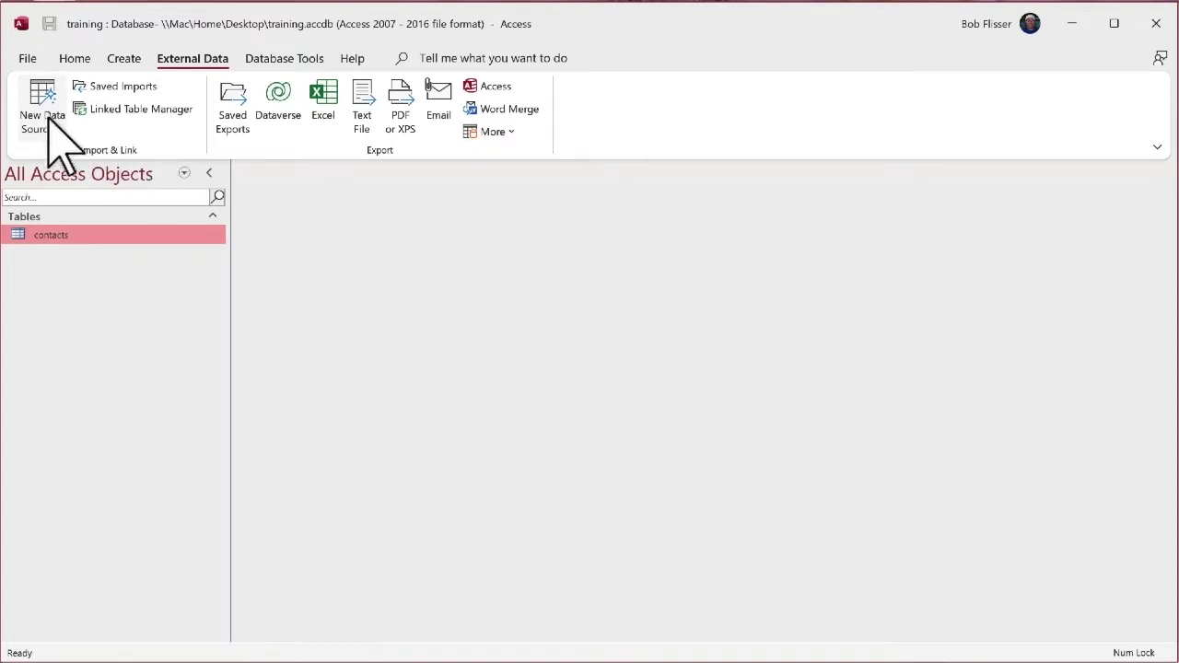
pyautogui.click(58, 121)
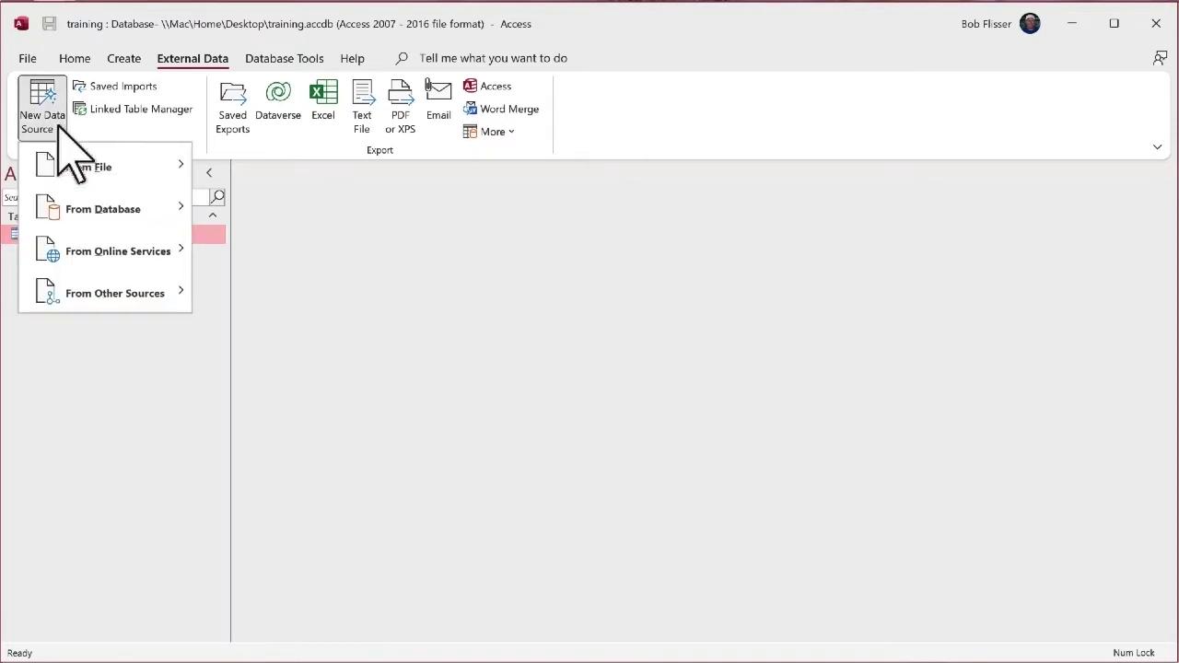
pyautogui.moveTo(112, 171)
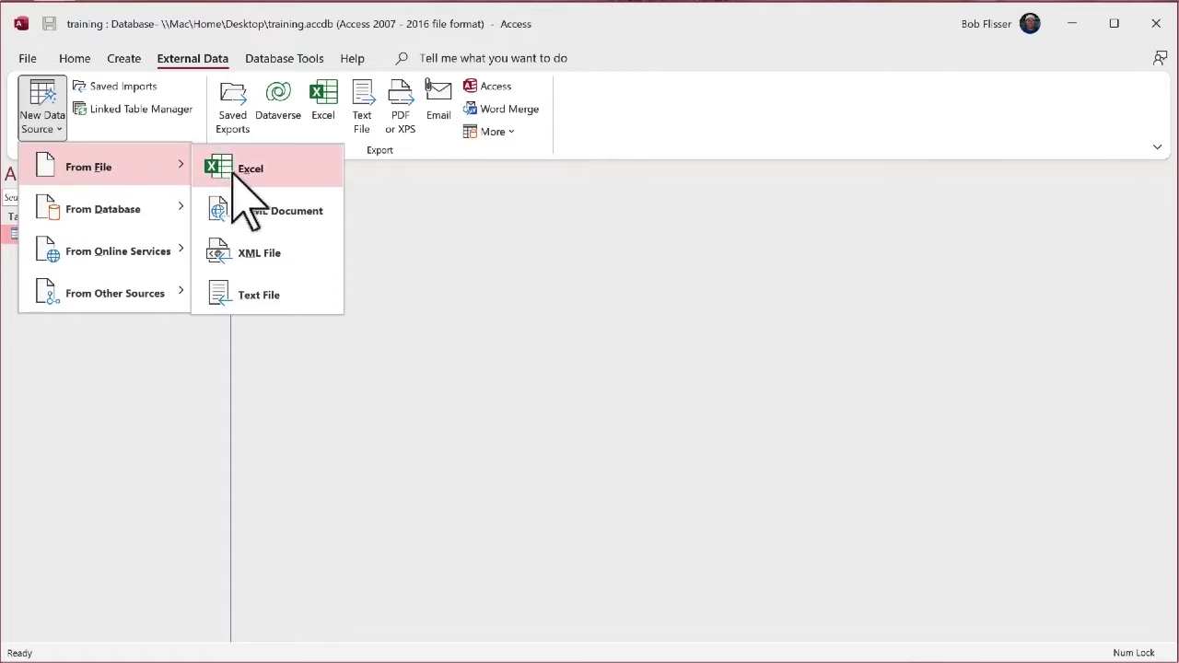
# Pick 100 names & addresses.xlsx as the Excel source and import it into a new table
pyautogui.click(328, 179)
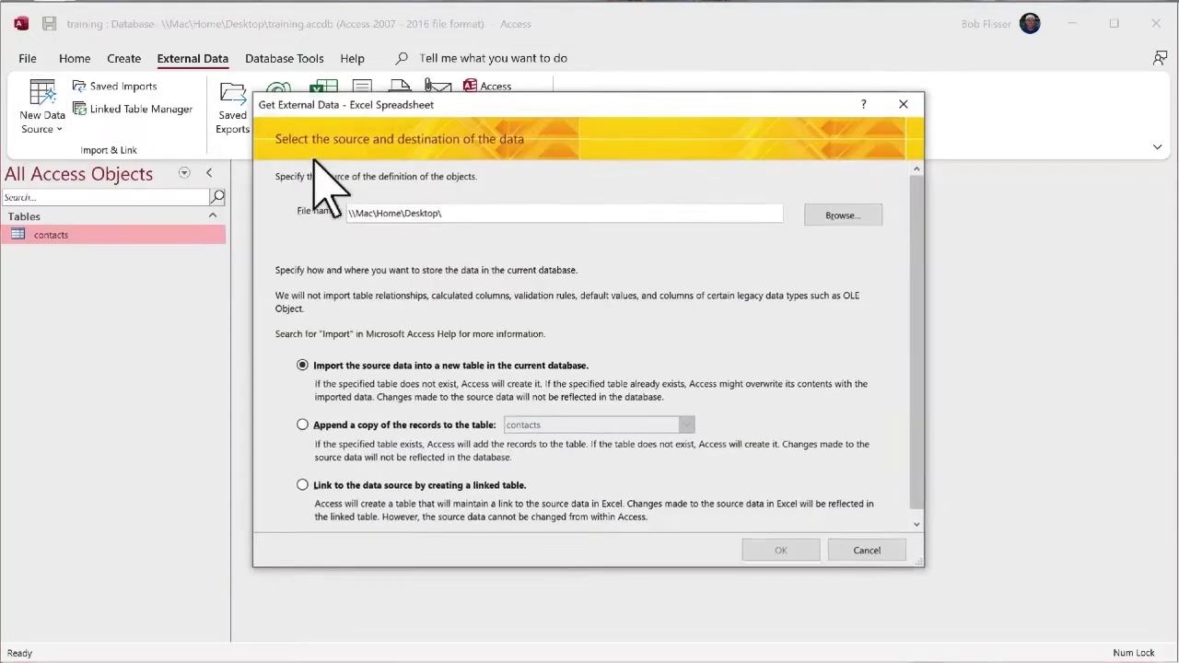
pyautogui.click(835, 219)
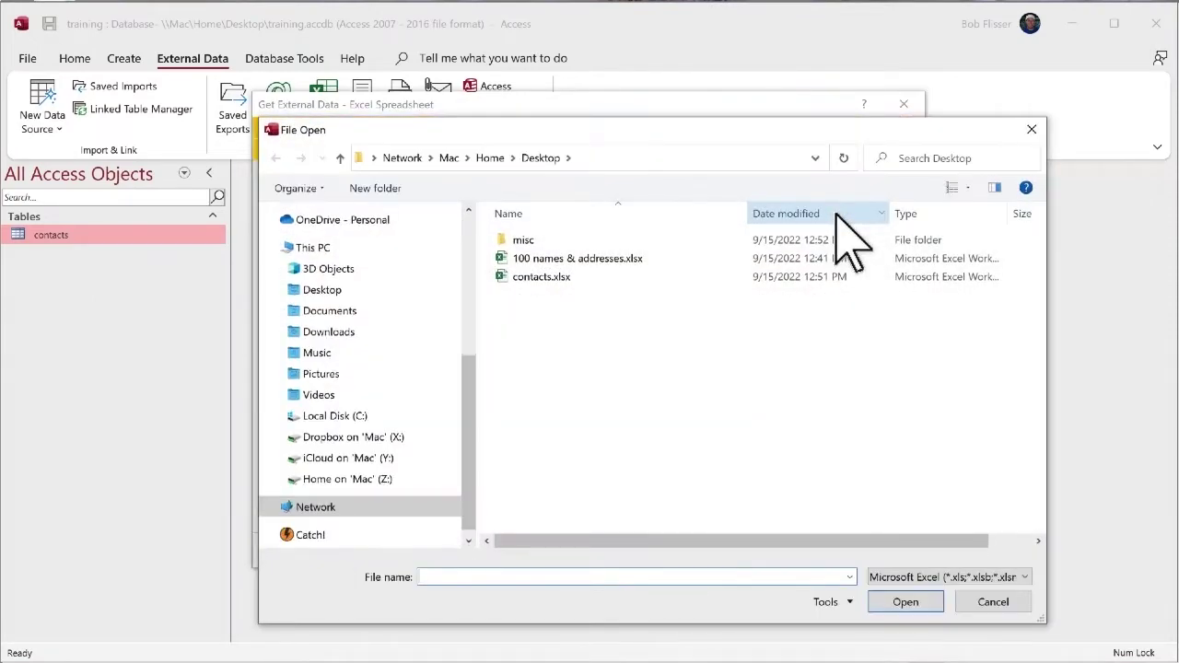
pyautogui.doubleClick(558, 260)
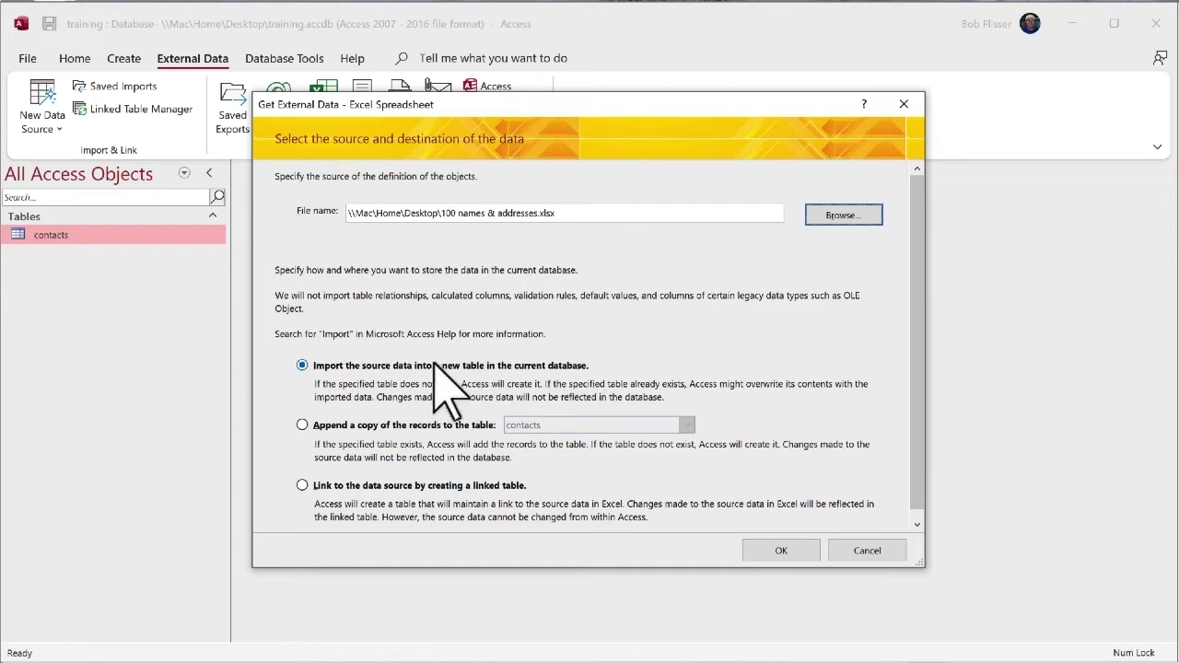
pyautogui.click(781, 551)
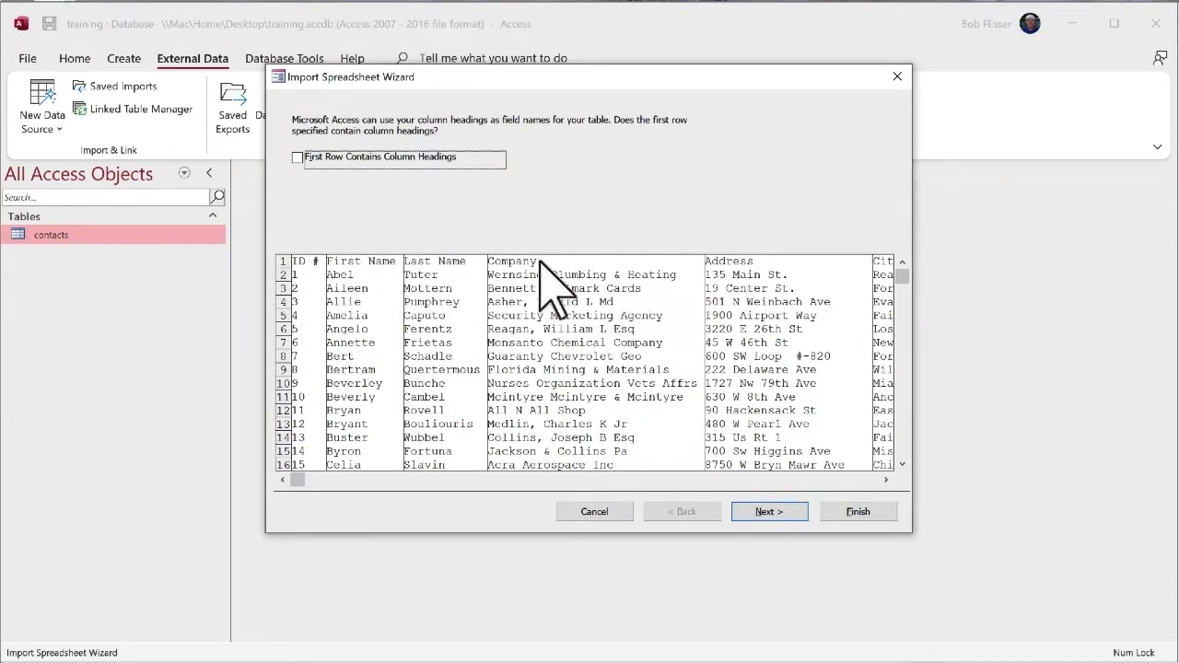
# Use the first row as column headings, review the Web field options, and advance to the primary key step
pyautogui.click(321, 158)
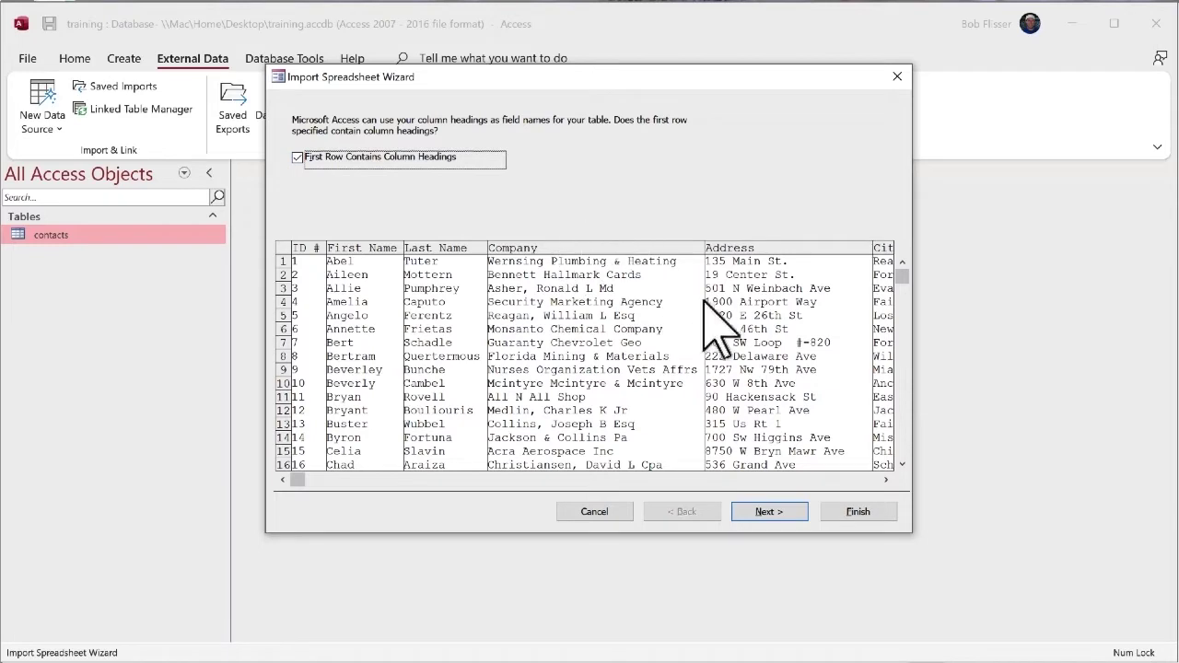
pyautogui.click(772, 514)
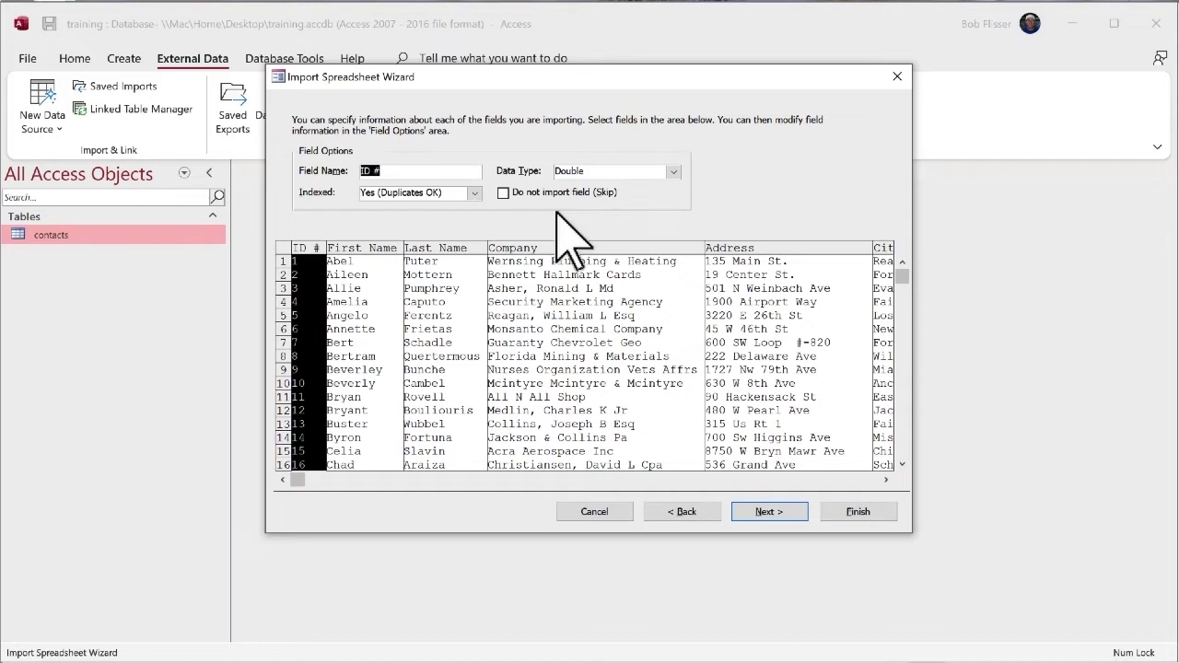
pyautogui.hscroll(3, 783, 403)
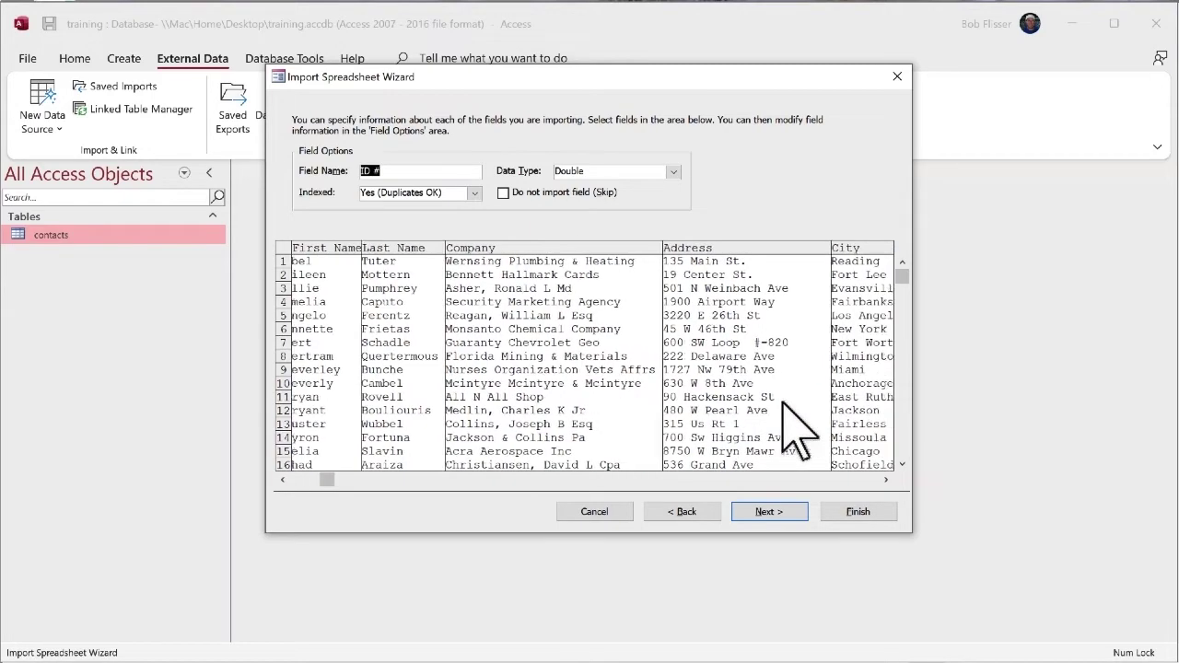
pyautogui.hscroll(6, 783, 403)
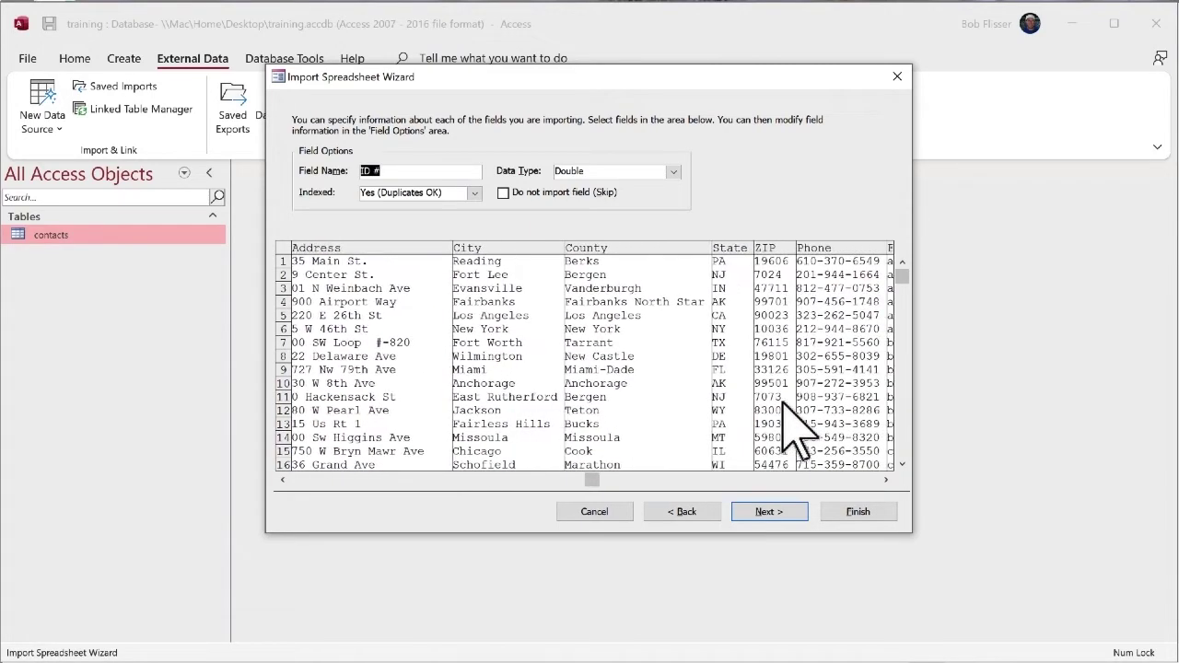
pyautogui.hscroll(6, 783, 403)
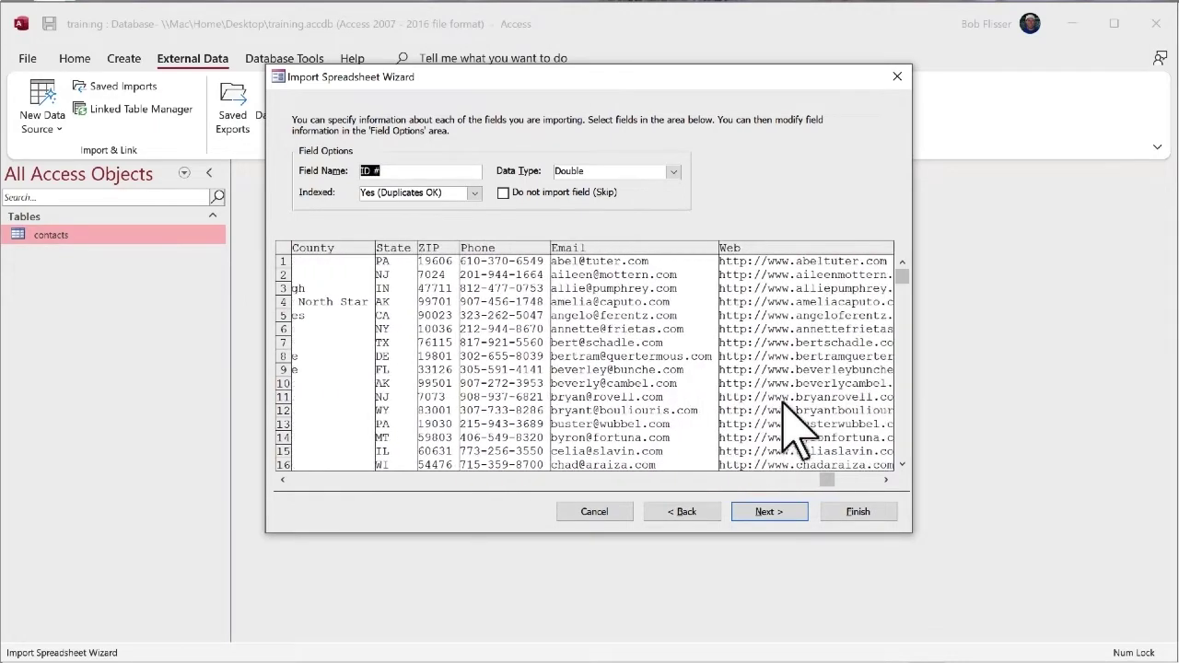
pyautogui.hscroll(-2, 783, 403)
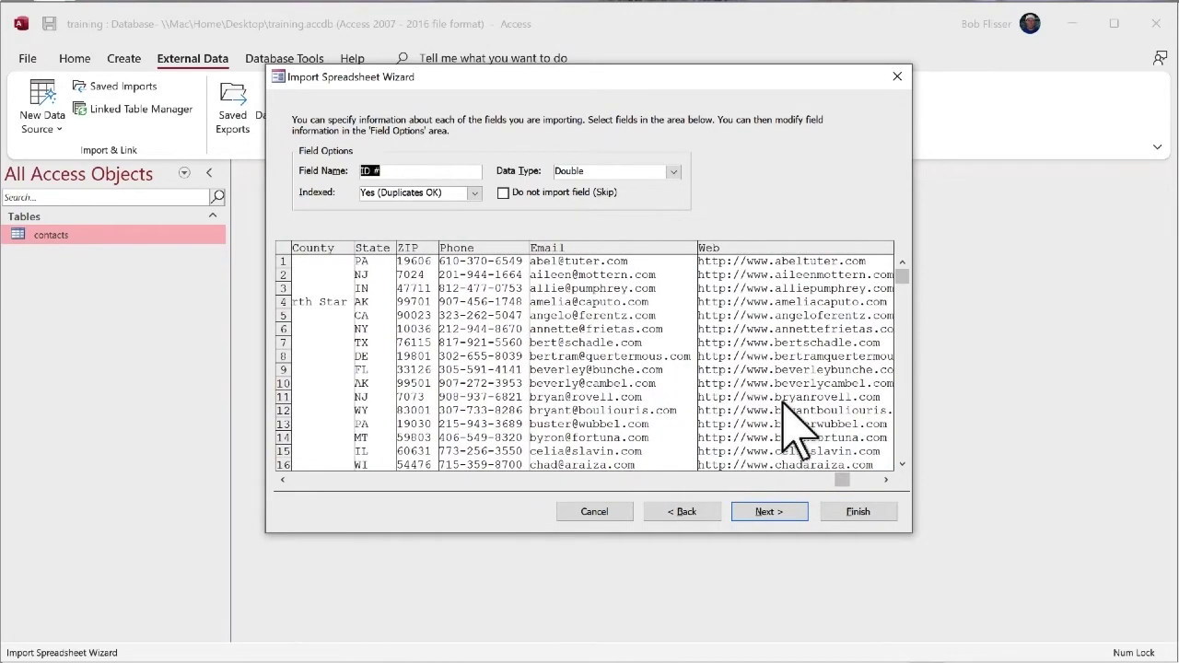
pyautogui.click(836, 247)
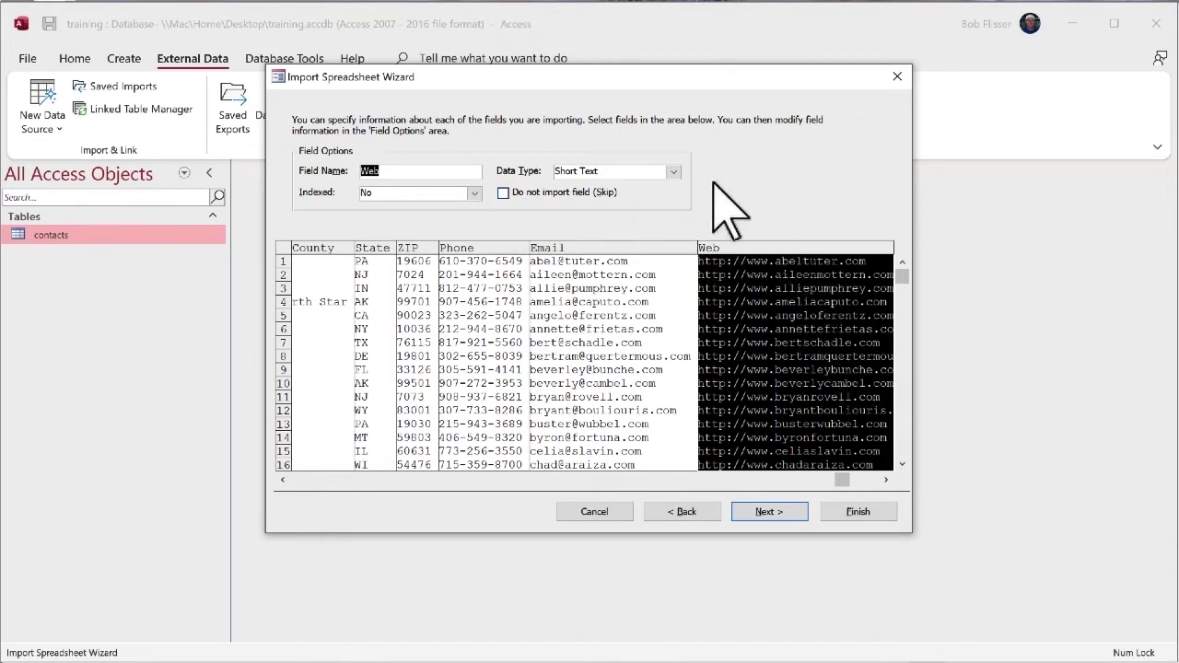
pyautogui.click(782, 509)
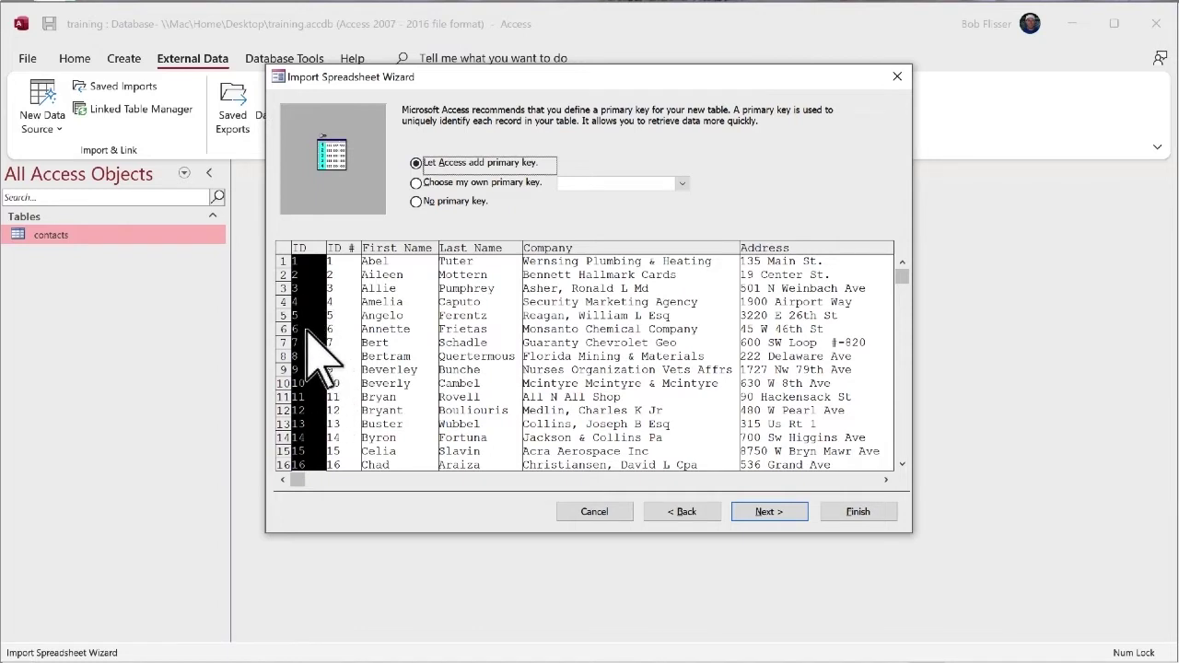
# Set ID # as the primary key and name the new table 'imported names'
pyautogui.click(482, 185)
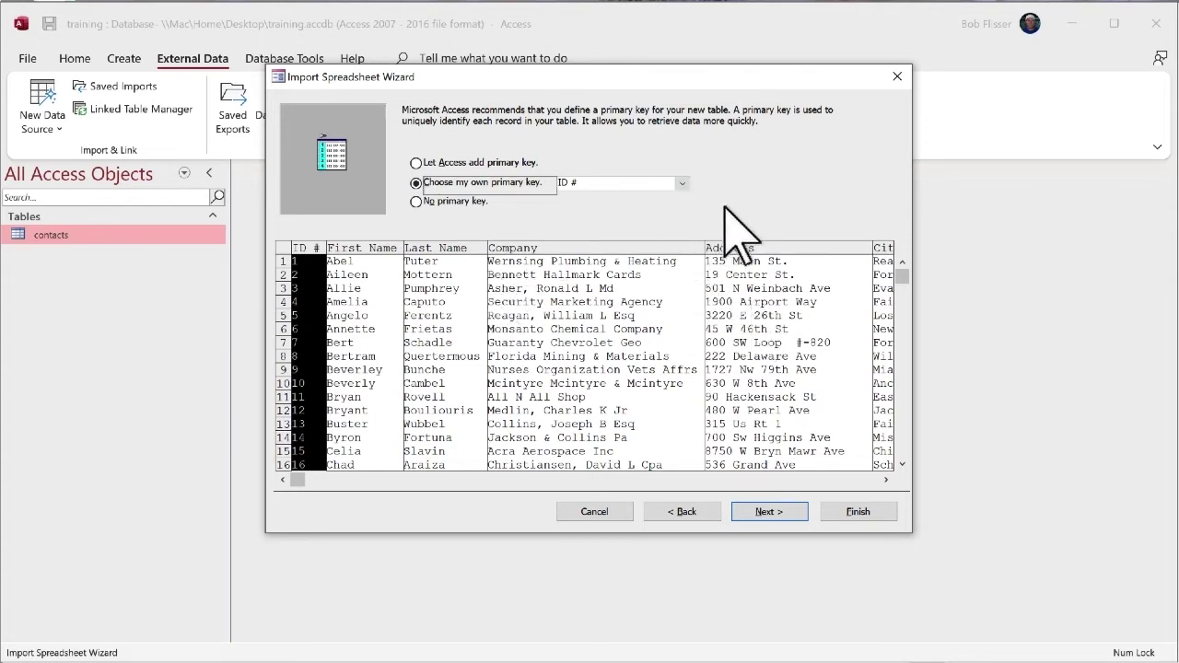
pyautogui.click(682, 182)
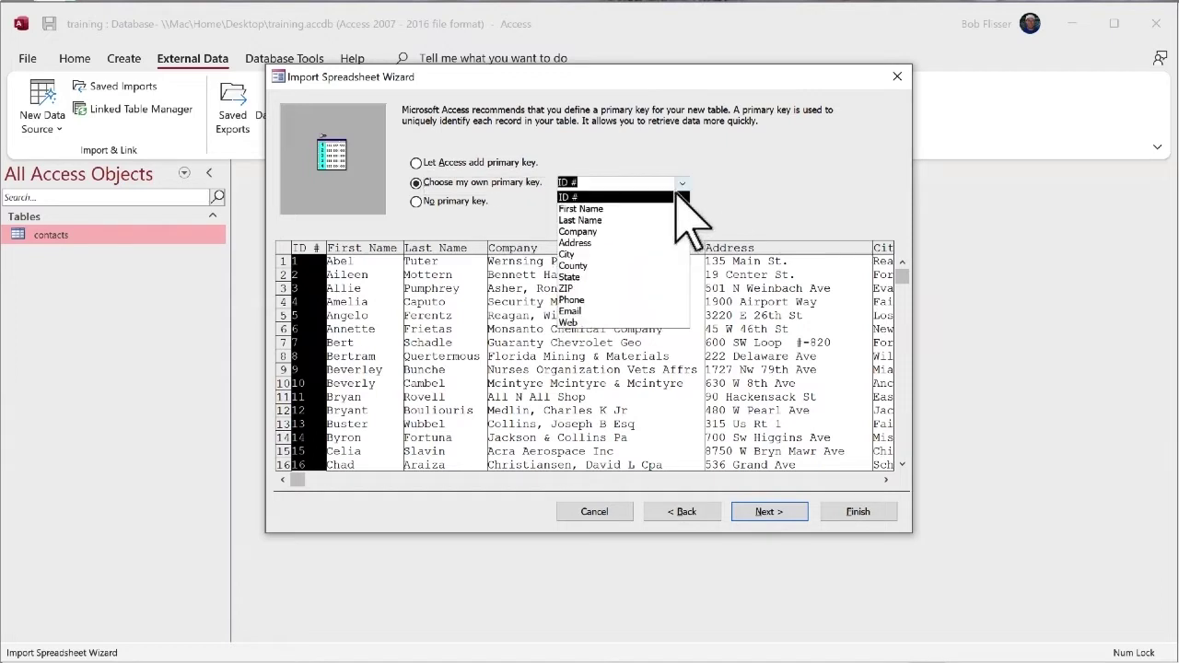
pyautogui.click(806, 203)
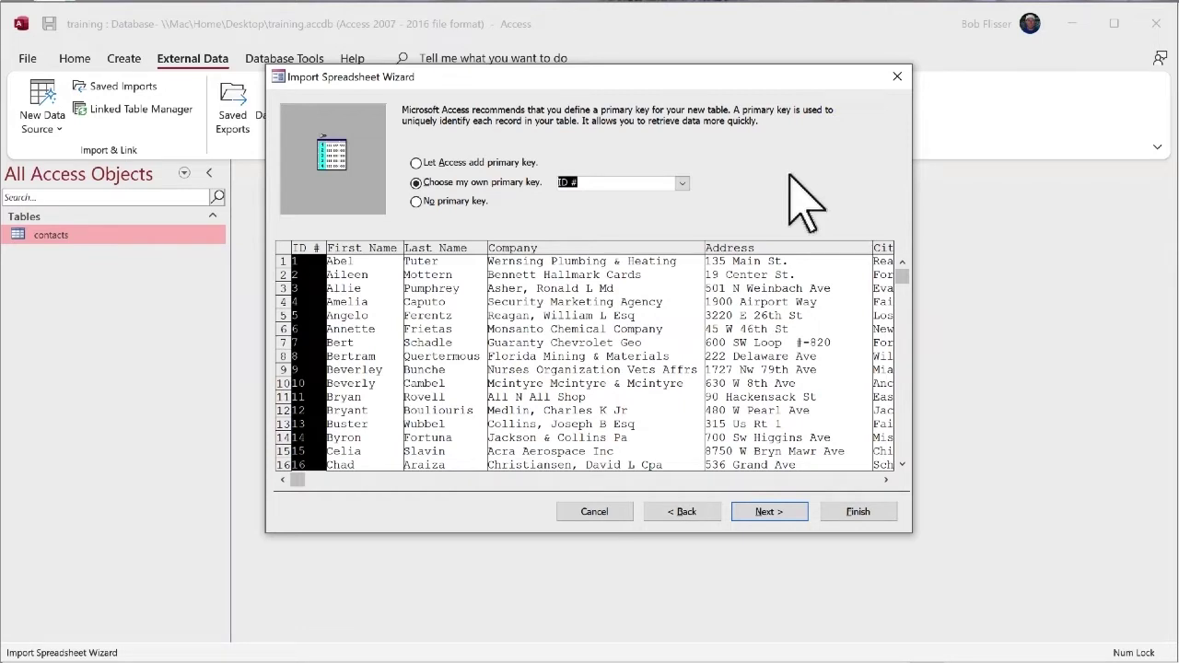
pyautogui.click(774, 512)
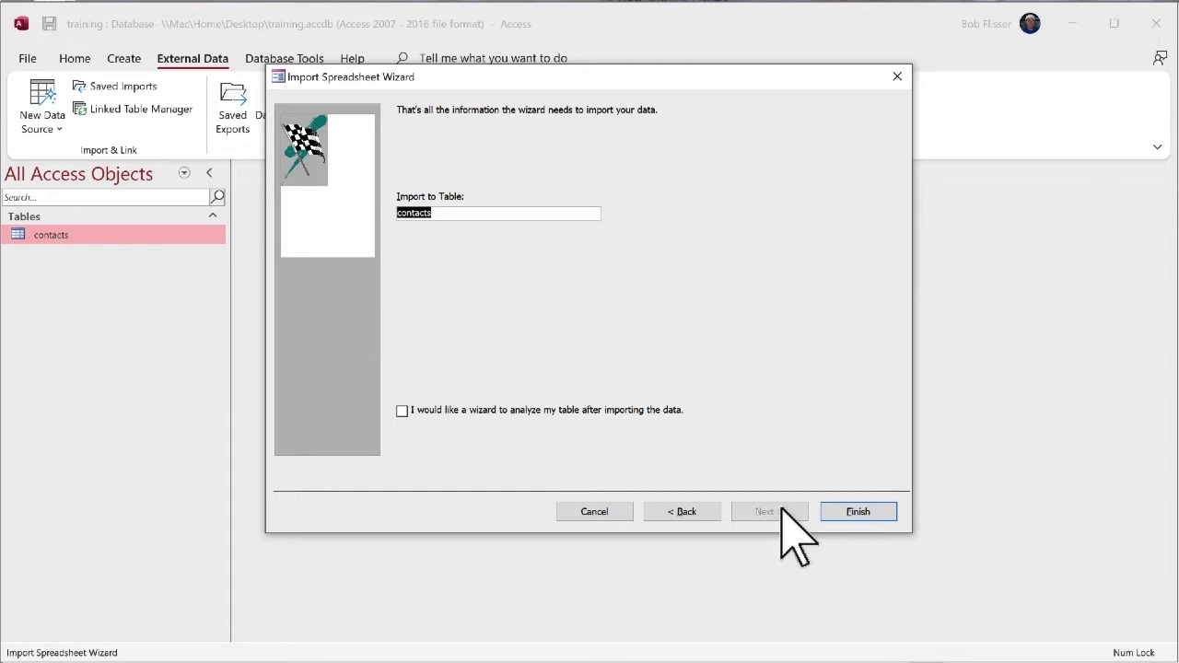
pyautogui.write('imported names')
# Finish the import without saving its steps and open the imported names table
pyautogui.click(867, 521)
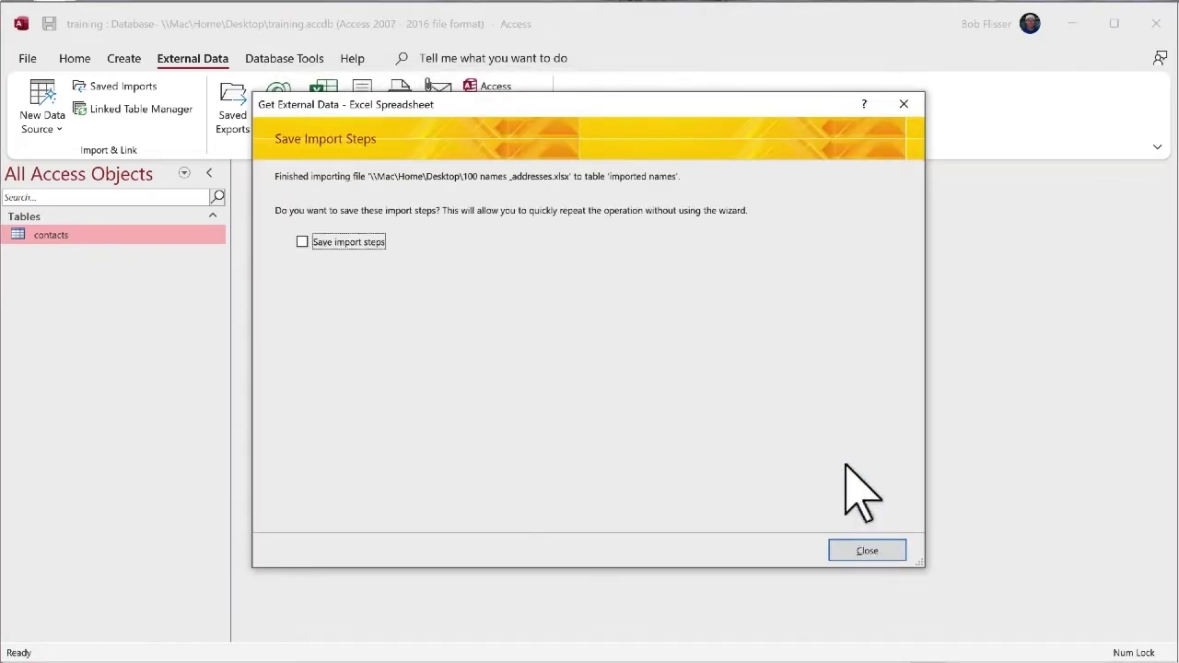
pyautogui.click(871, 549)
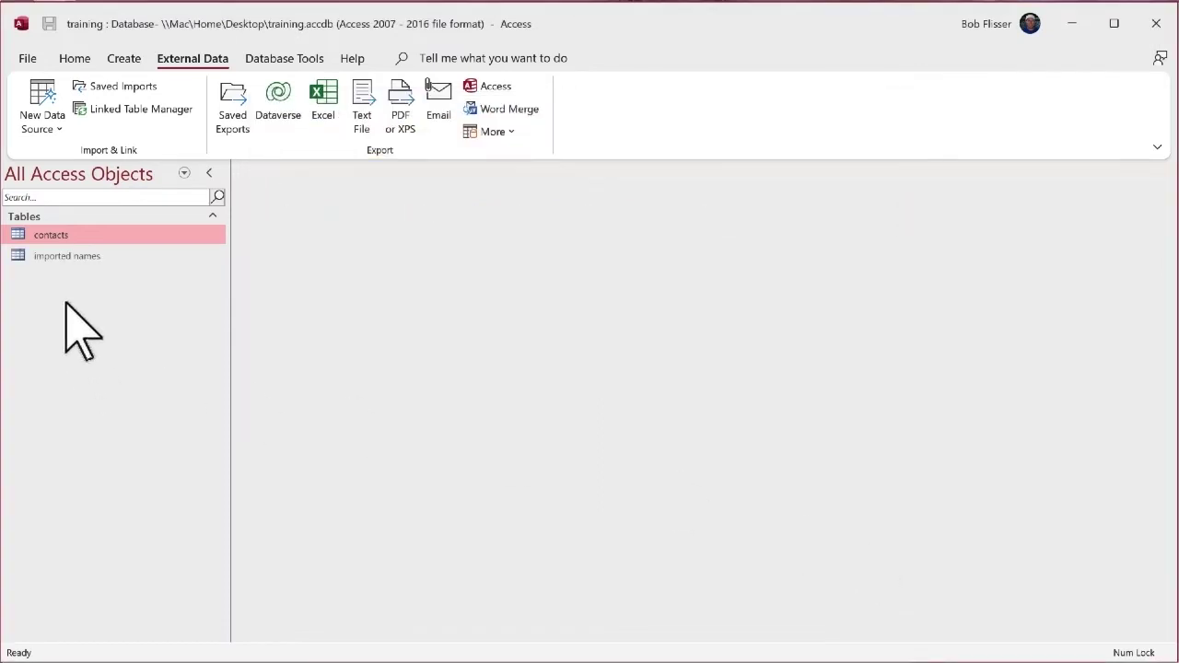
pyautogui.doubleClick(21, 255)
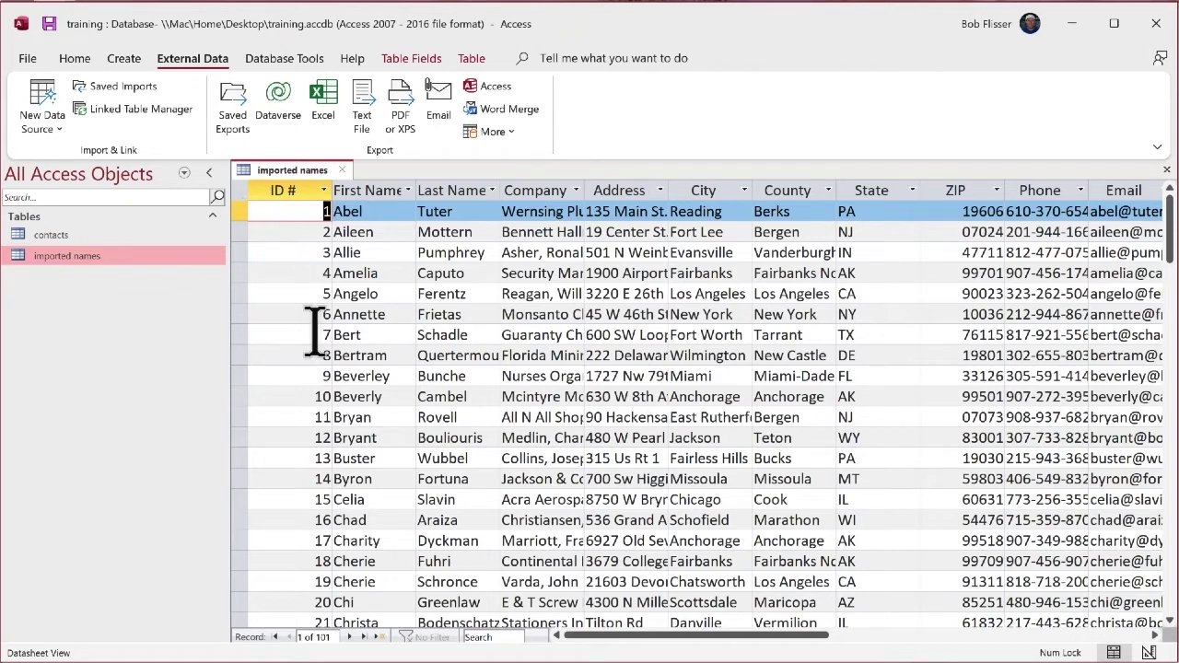
pyautogui.click(74, 59)
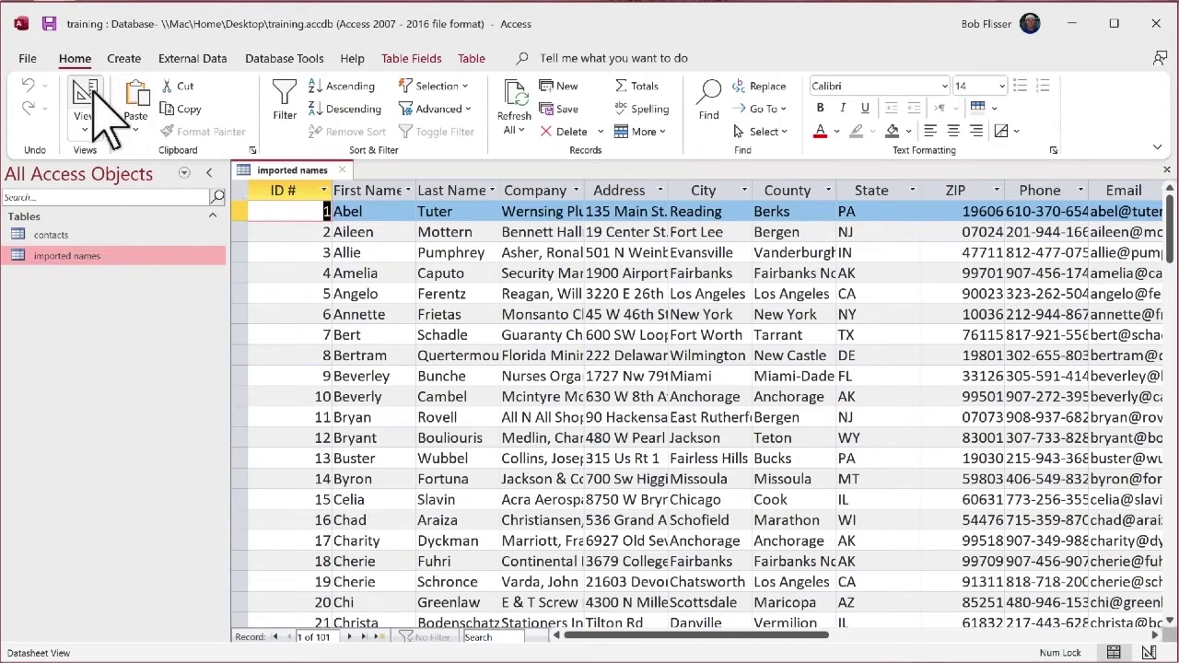
pyautogui.click(92, 102)
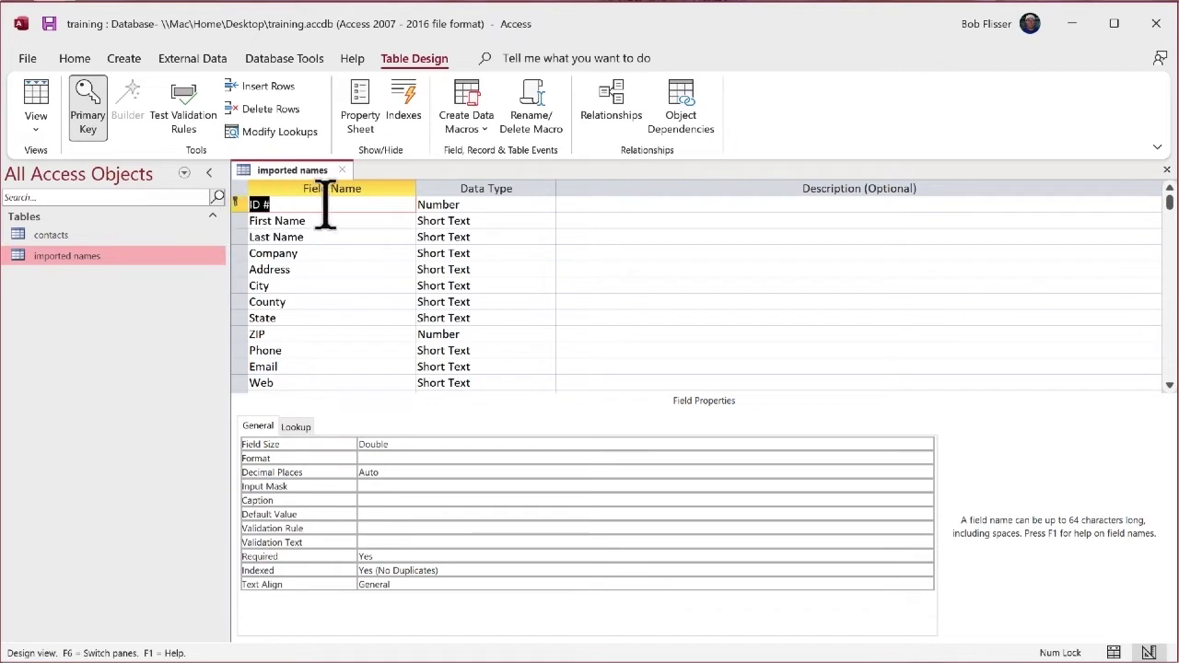
pyautogui.click(516, 208)
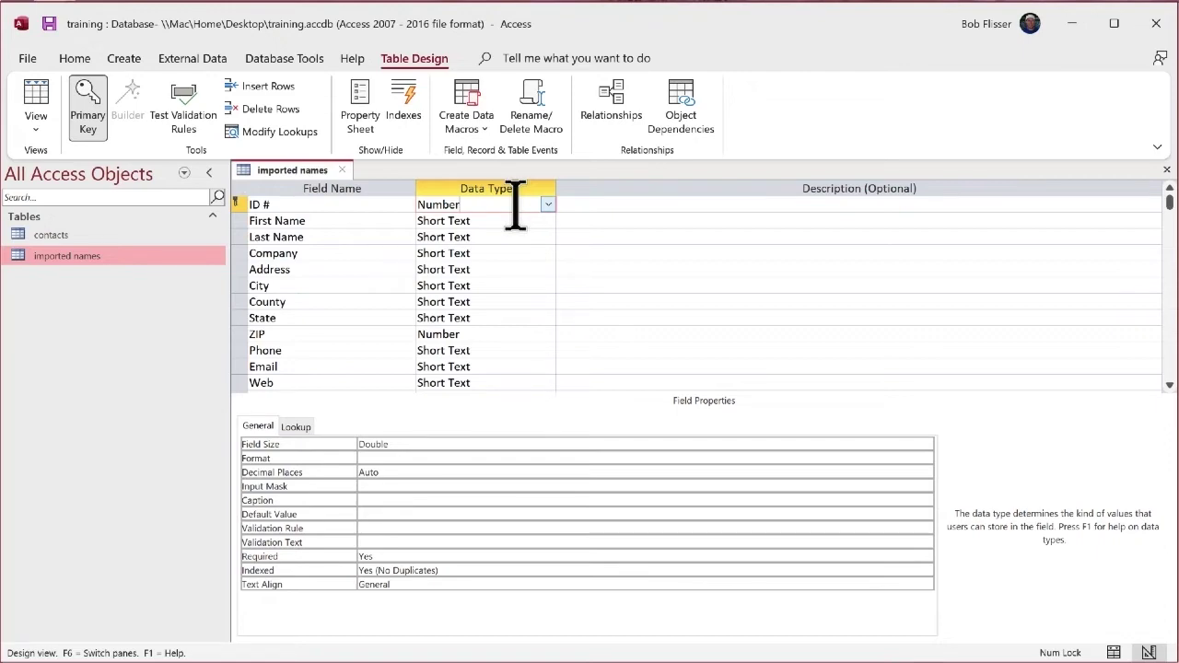
pyautogui.click(37, 96)
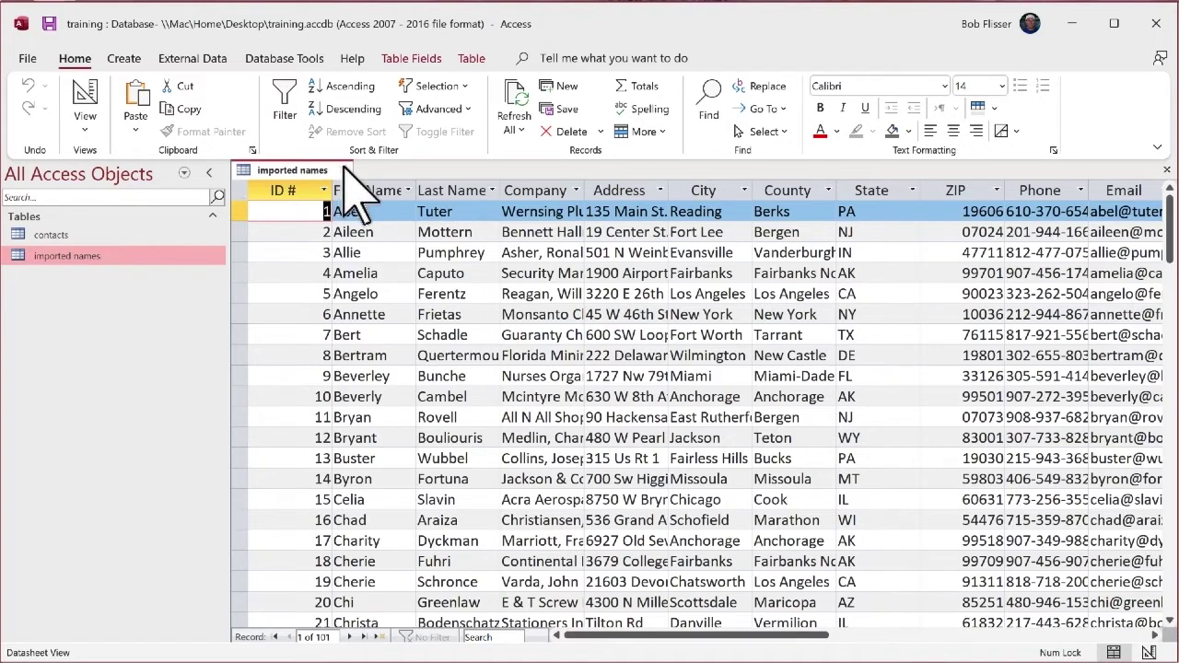
# Close imported names and choose an Excel workbook as a new external data source
pyautogui.hotkey('ctrl', 'w')
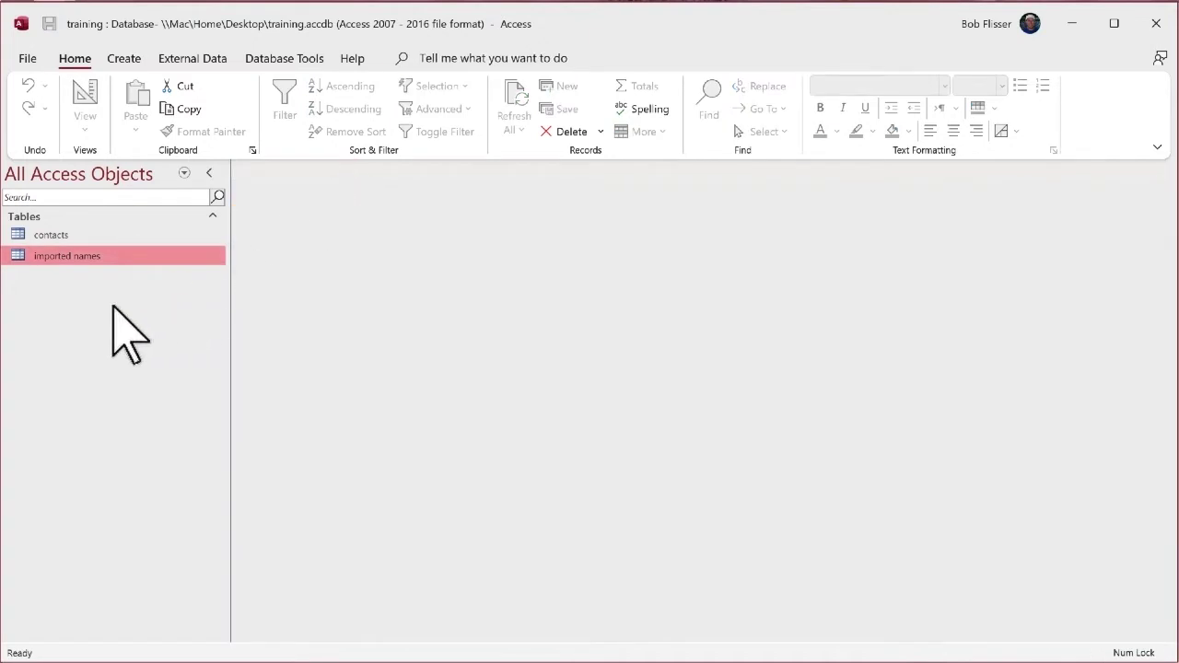
pyautogui.click(209, 58)
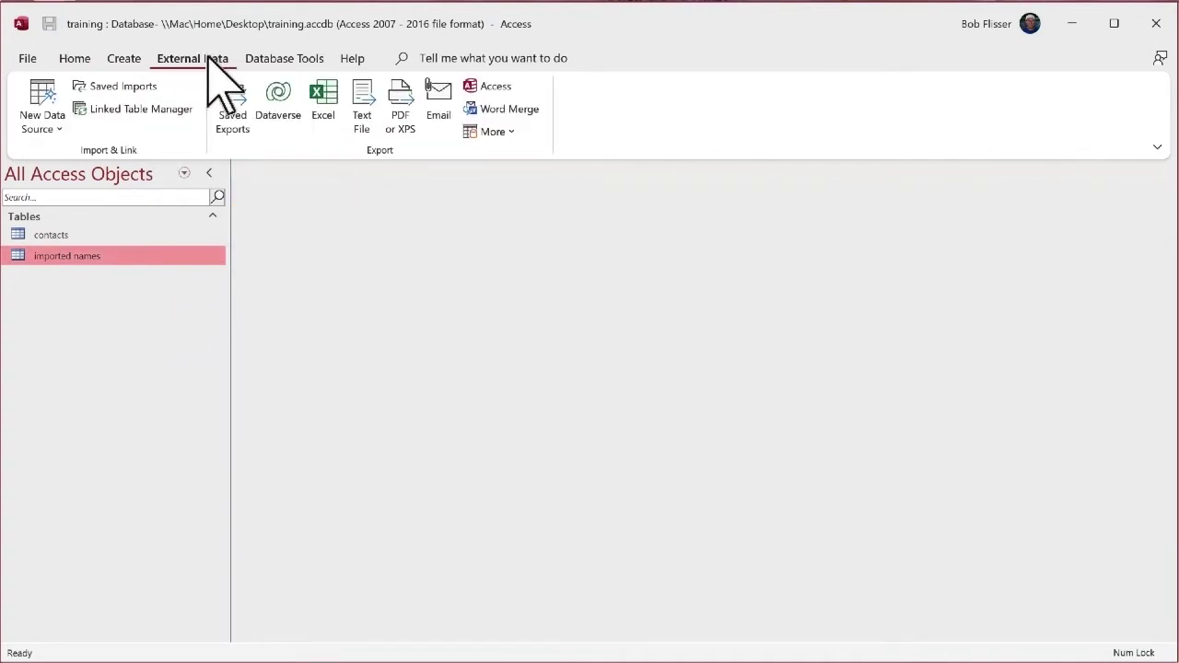
pyautogui.click(55, 131)
pyautogui.moveTo(140, 158)
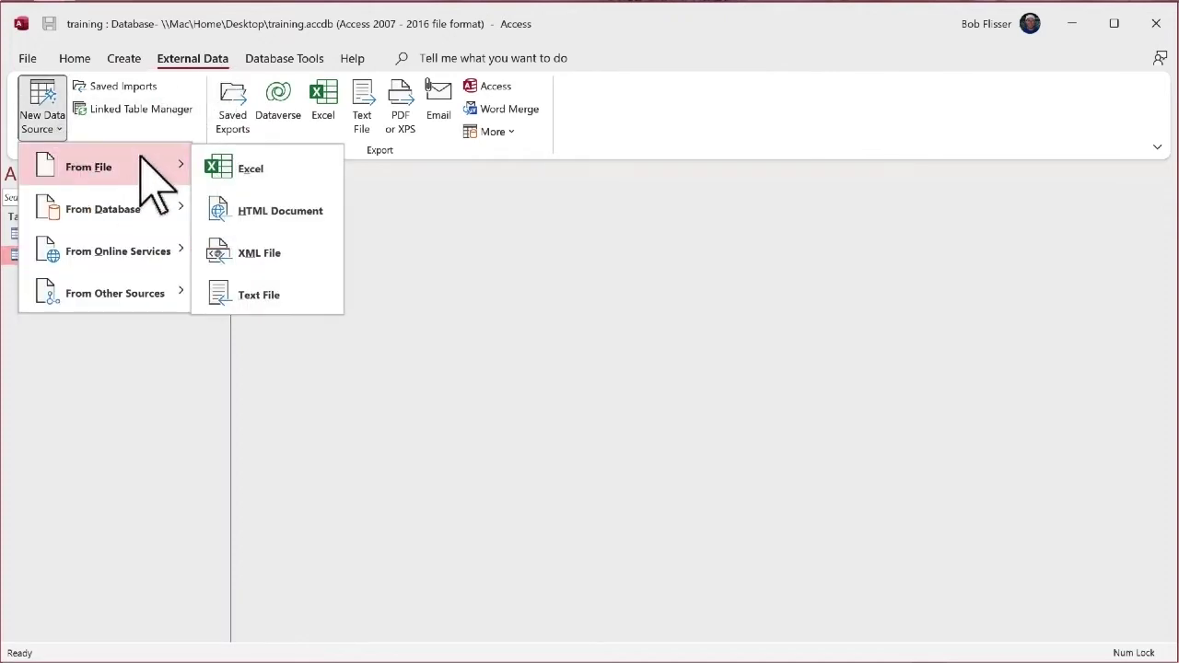
pyautogui.click(307, 165)
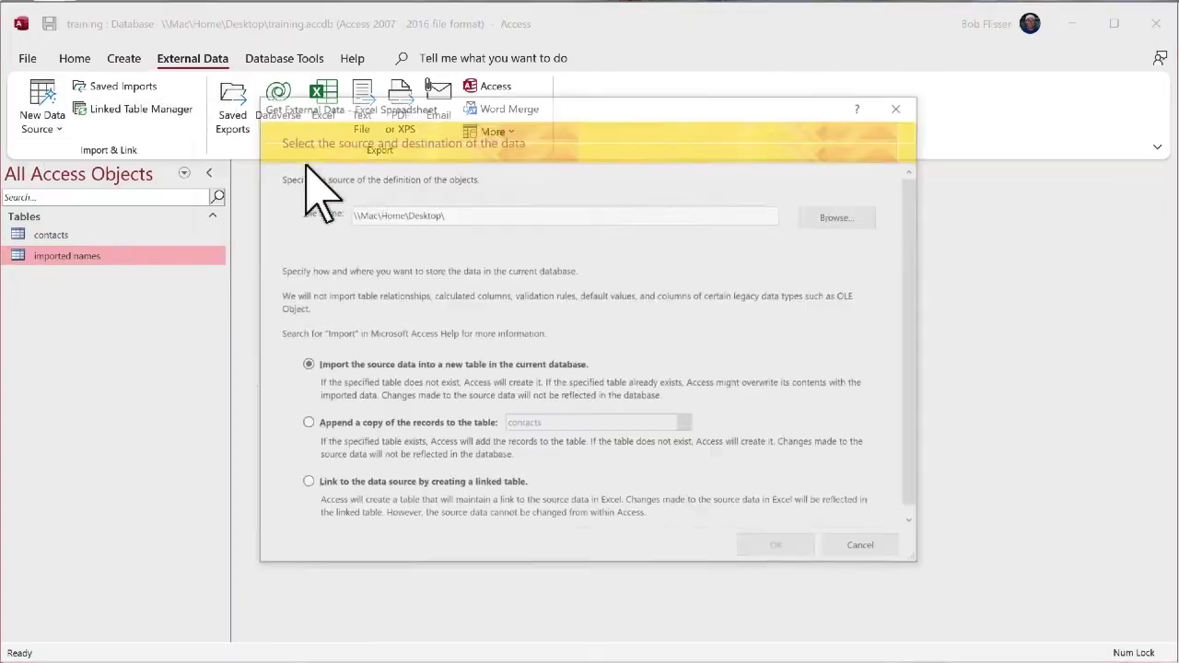
# Select 100 names & addresses.xlsx and link to it instead of importing
pyautogui.click(844, 218)
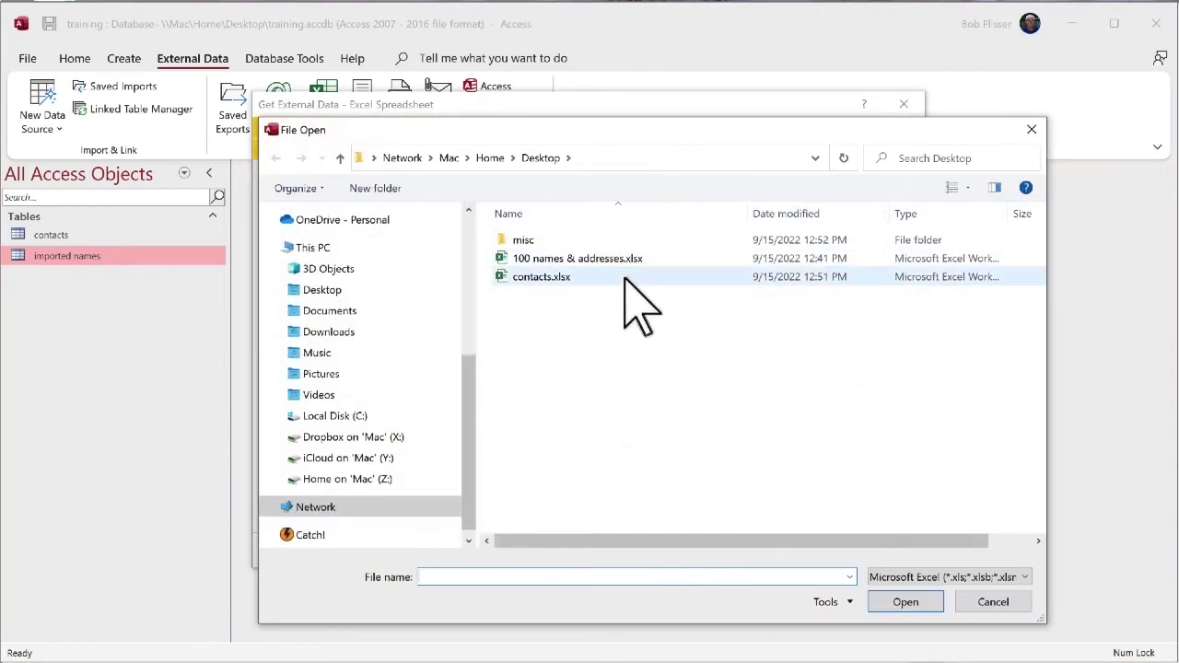
pyautogui.doubleClick(606, 260)
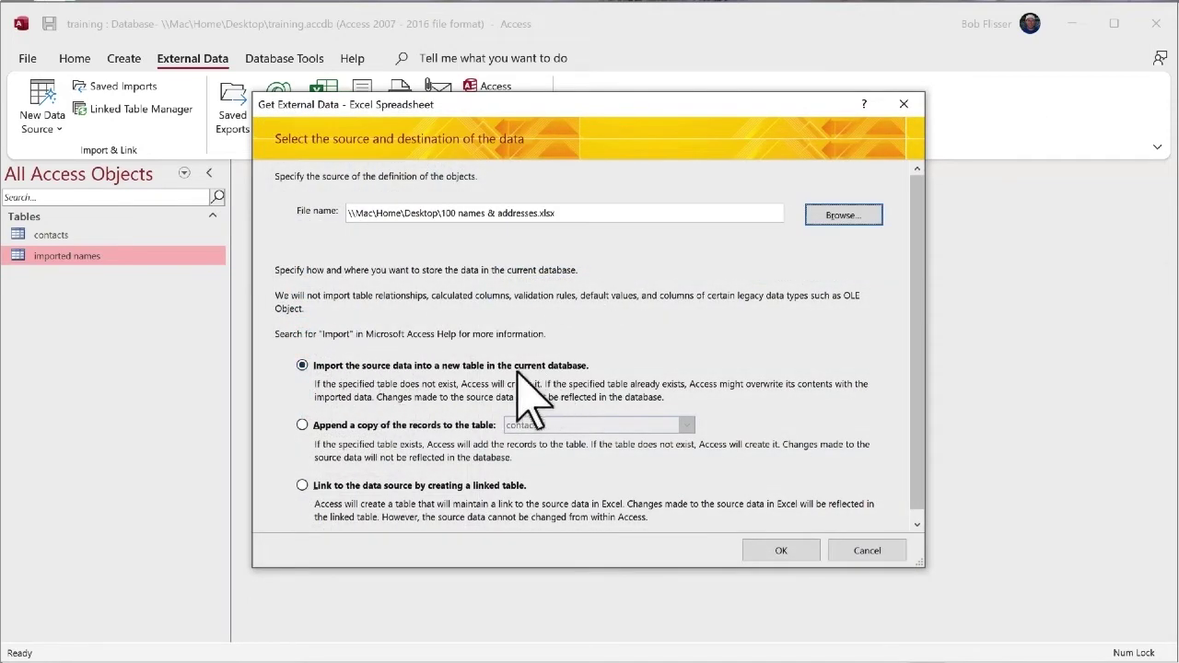
pyautogui.click(372, 490)
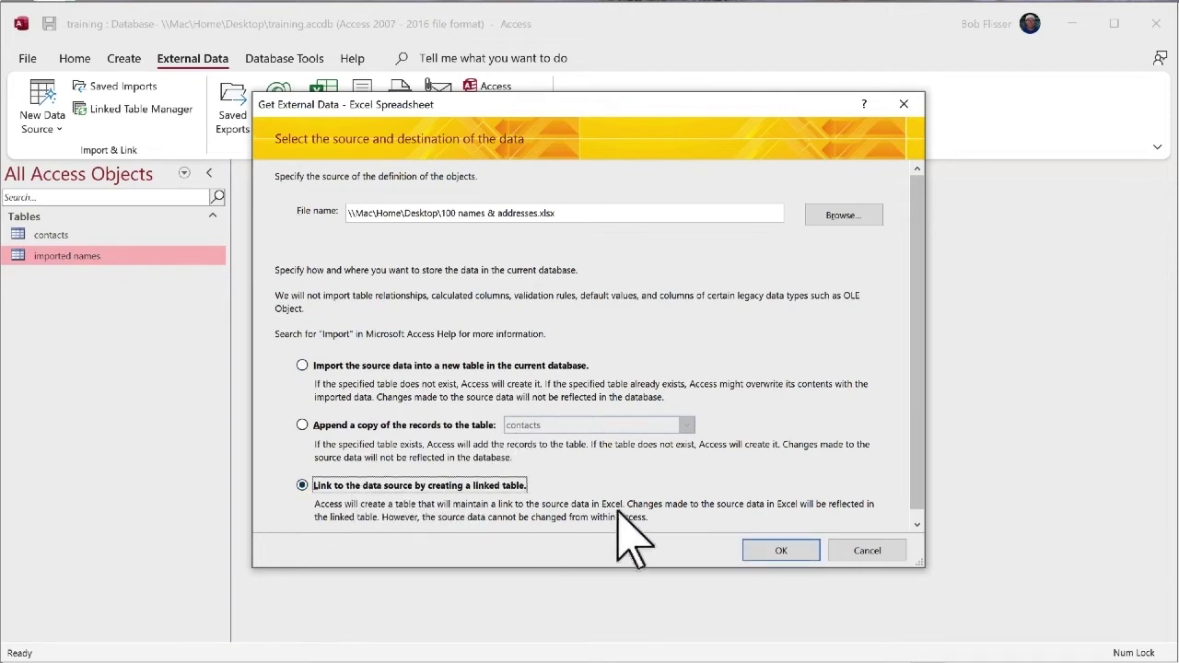
pyautogui.click(782, 550)
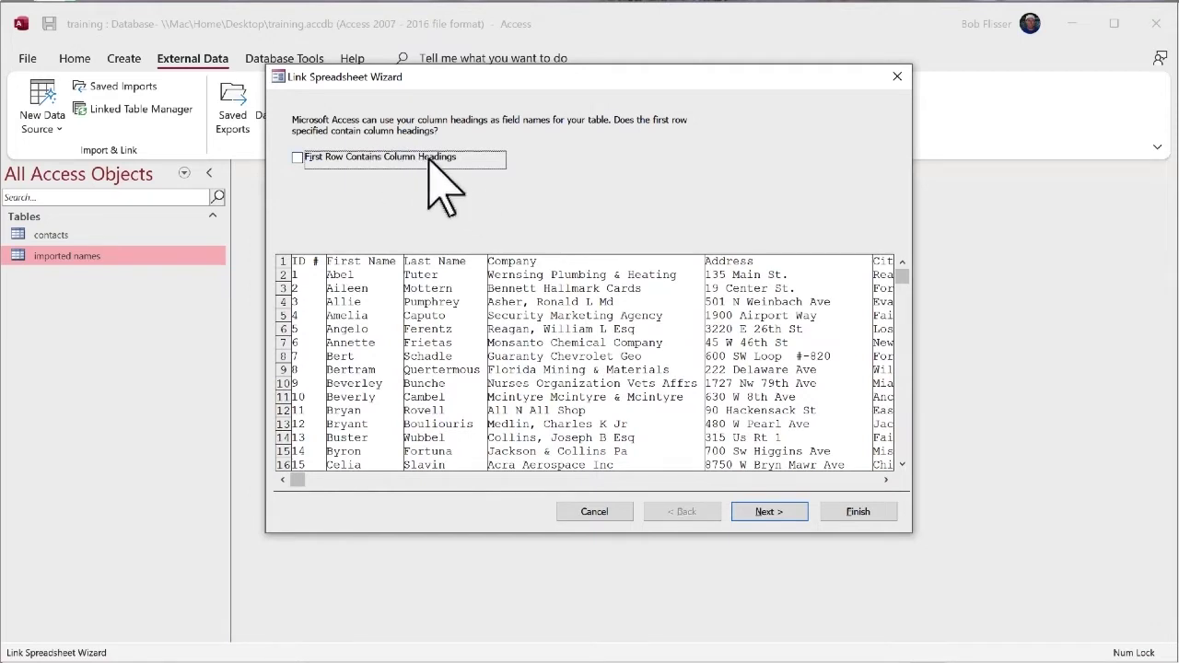
# Use the workbook's first row as field names and name the linked table 'linked contacts table'
pyautogui.click(391, 158)
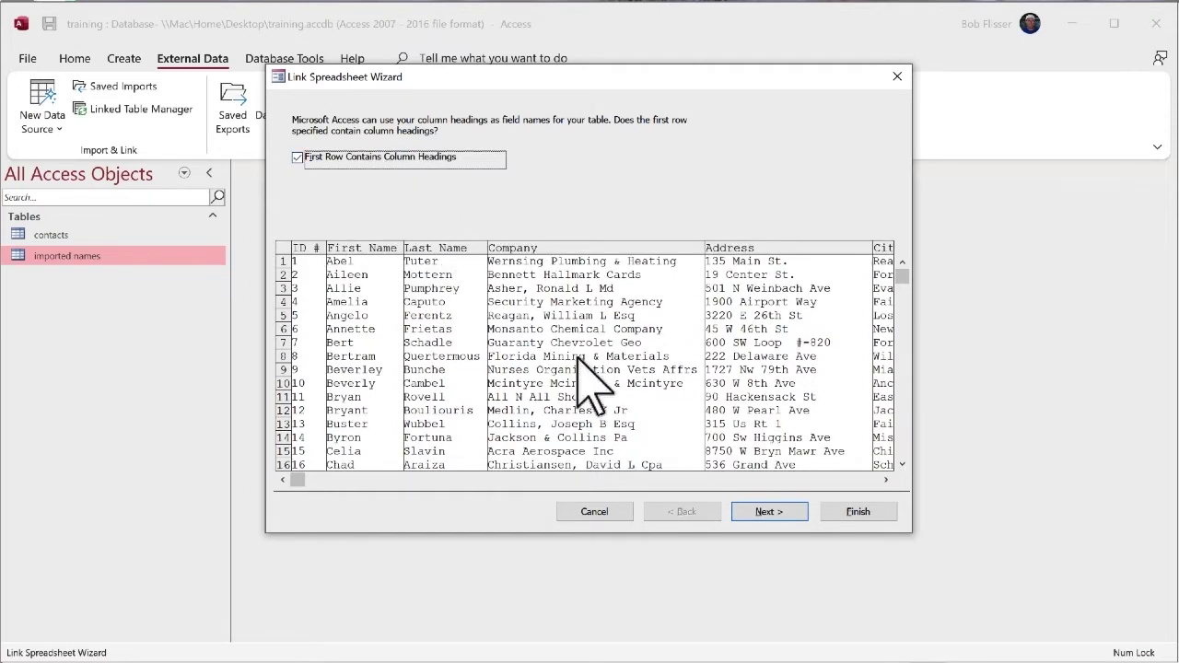
pyautogui.click(781, 512)
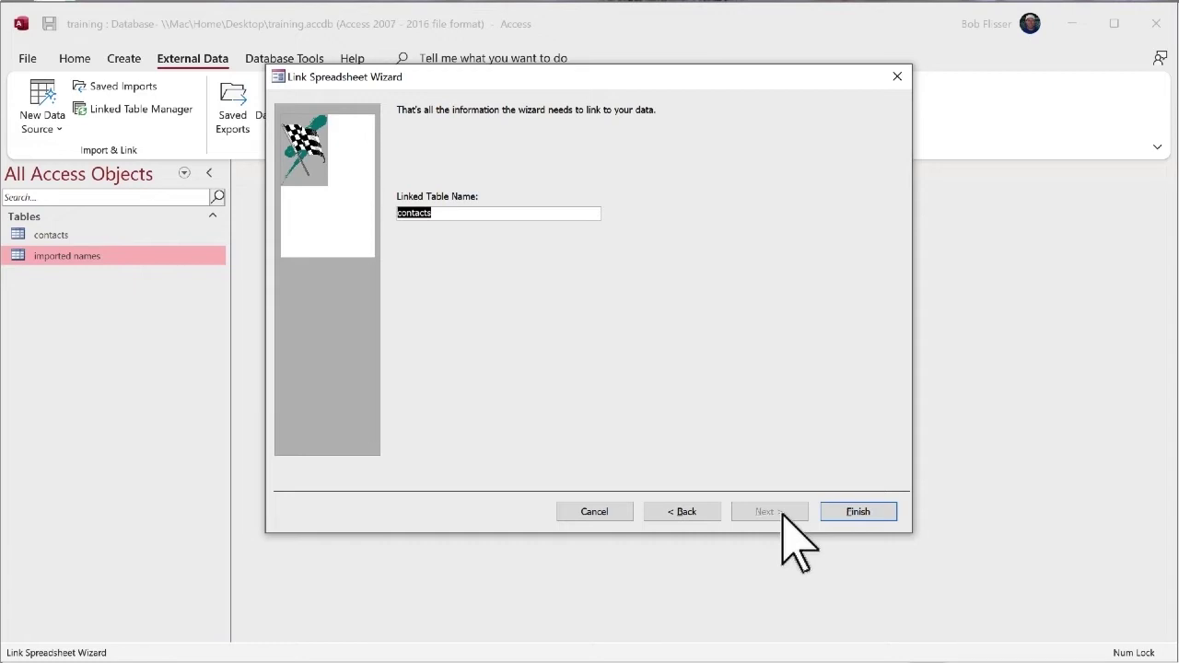
pyautogui.write('linked contacts table')
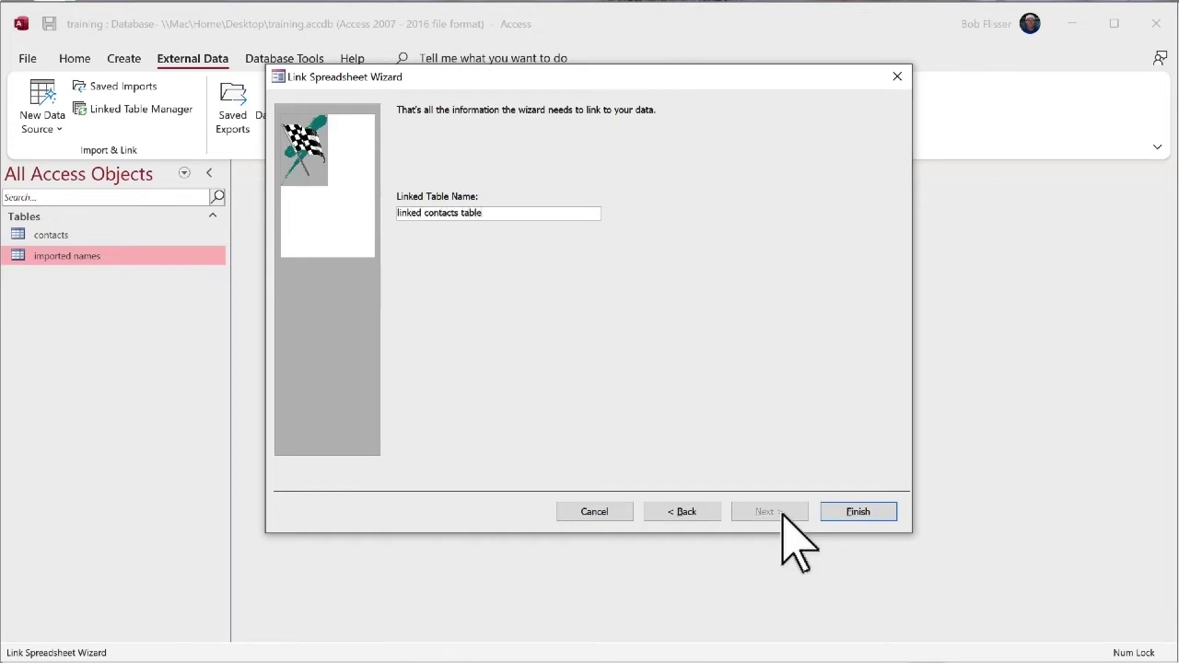
pyautogui.click(852, 512)
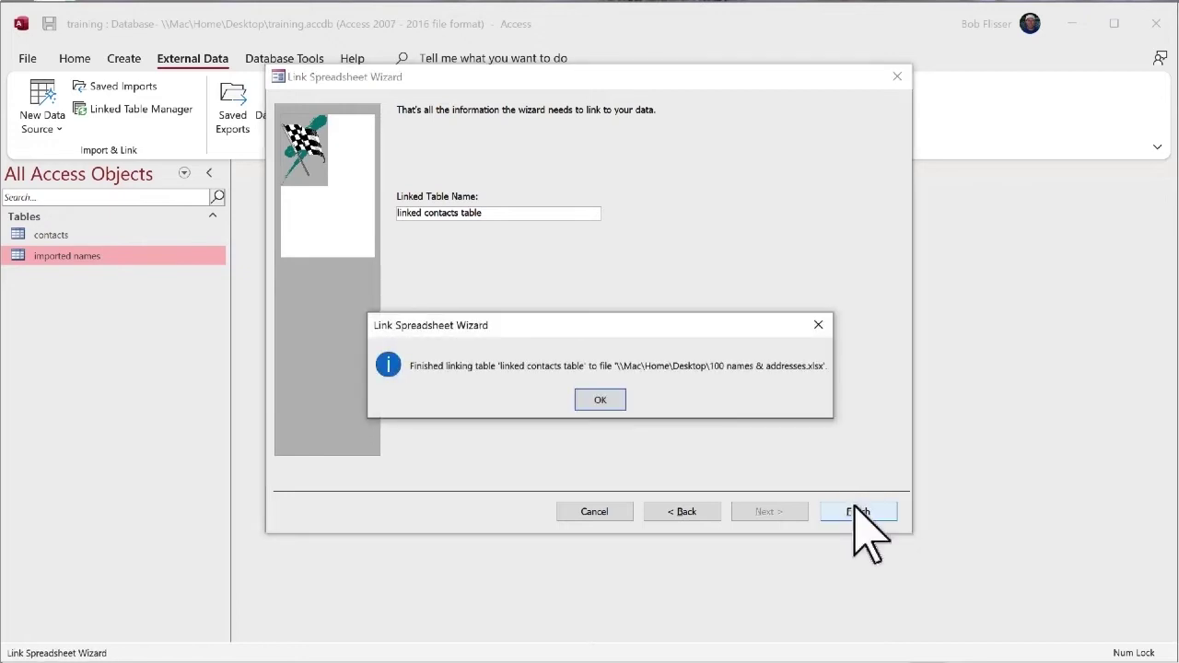
pyautogui.click(599, 399)
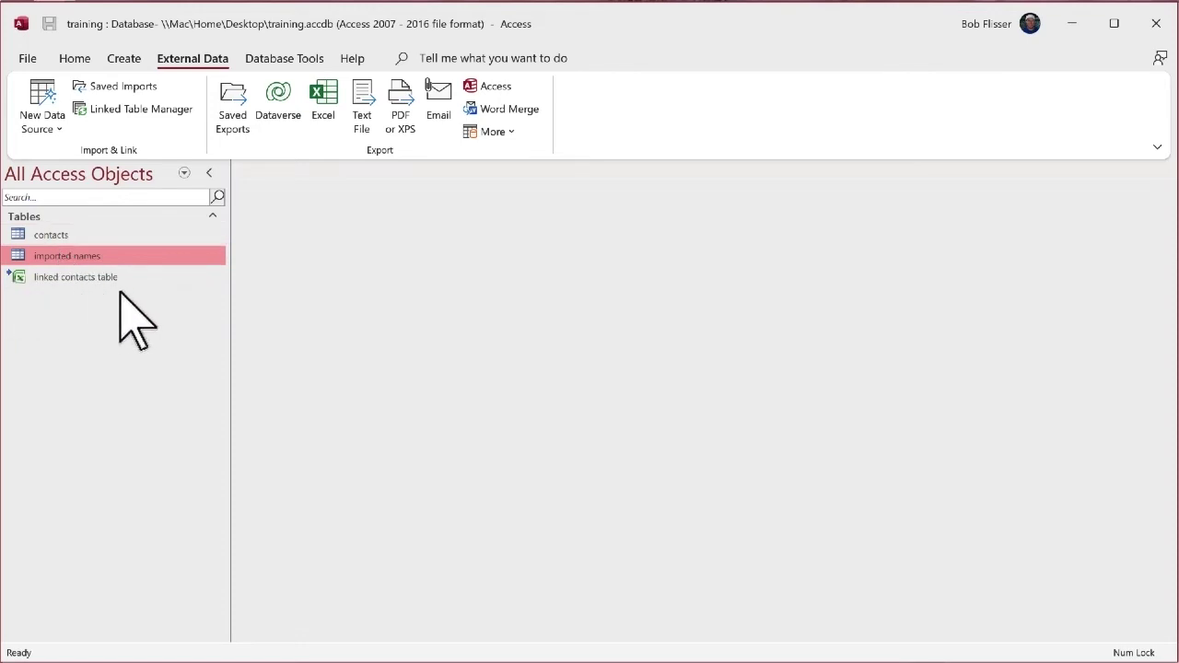
# Open the linked contacts table to review its 101 records, then close it
pyautogui.doubleClick(62, 277)
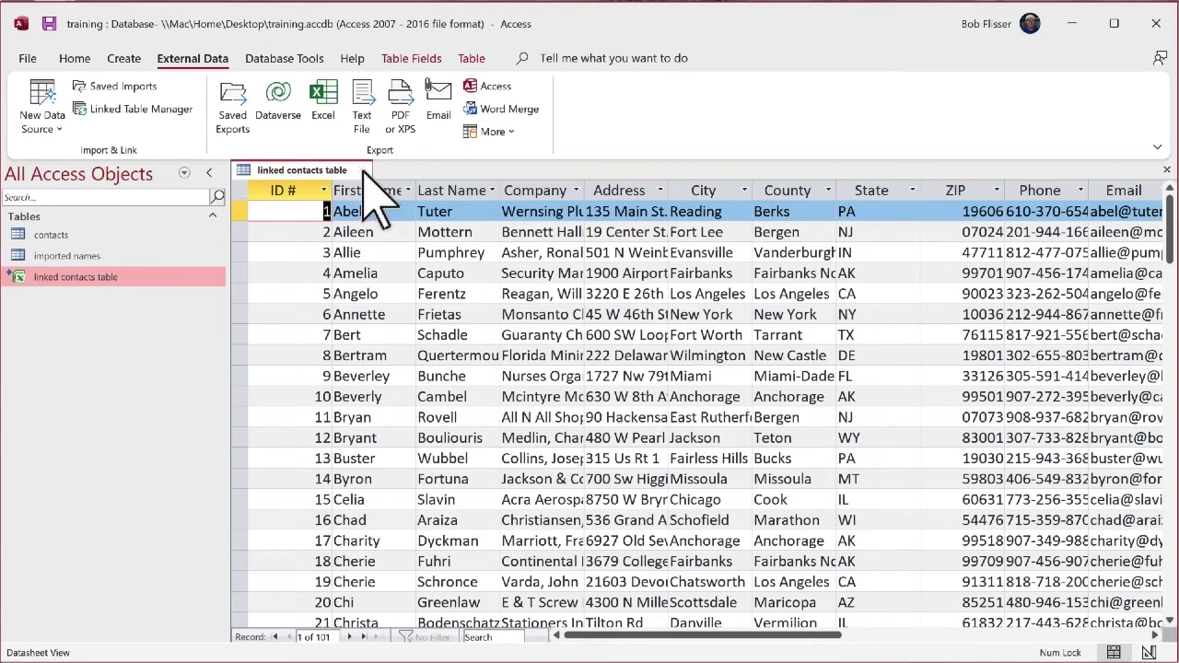
pyautogui.hotkey('ctrl', 'w')
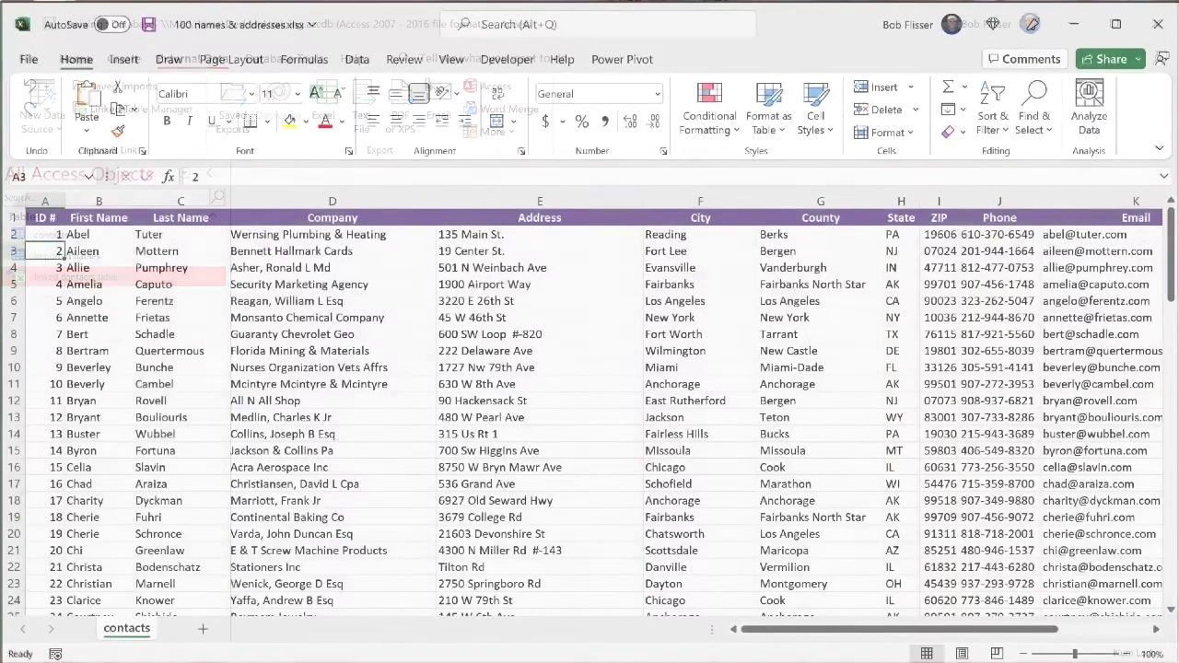
# Correct the street numbers in E5 (to start with 20) and E8 (to start with 8)
pyautogui.click(481, 284)
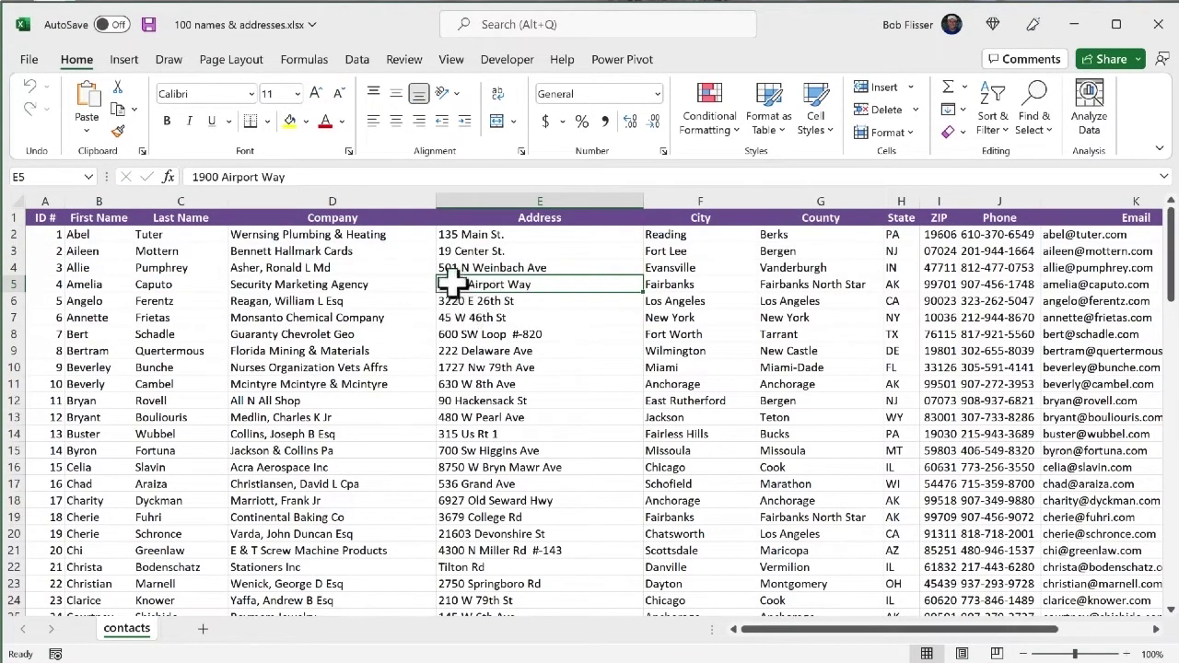
pyautogui.doubleClick(458, 284)
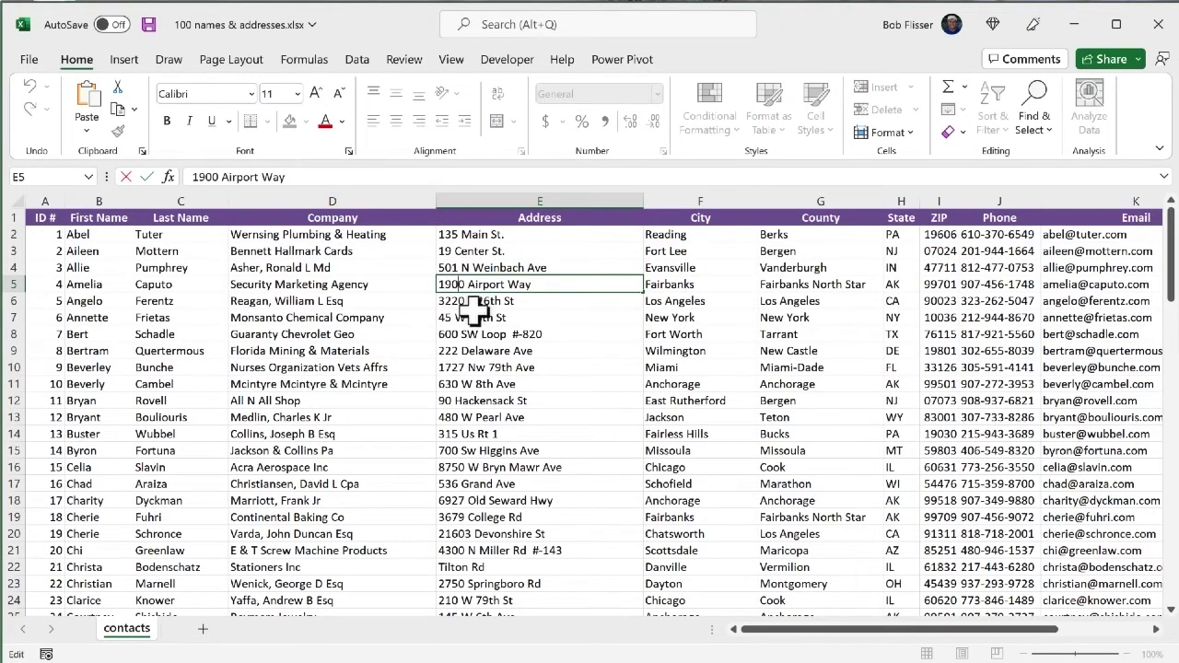
pyautogui.press('BackSpace')
pyautogui.press('BackSpace')
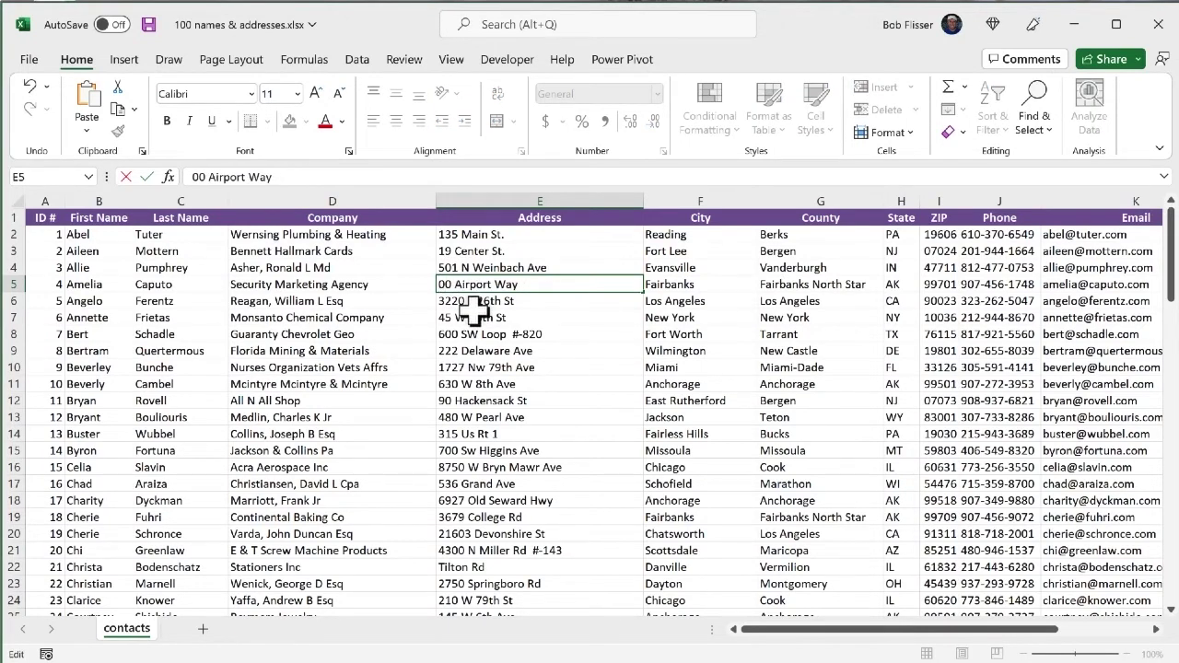
pyautogui.write('20')
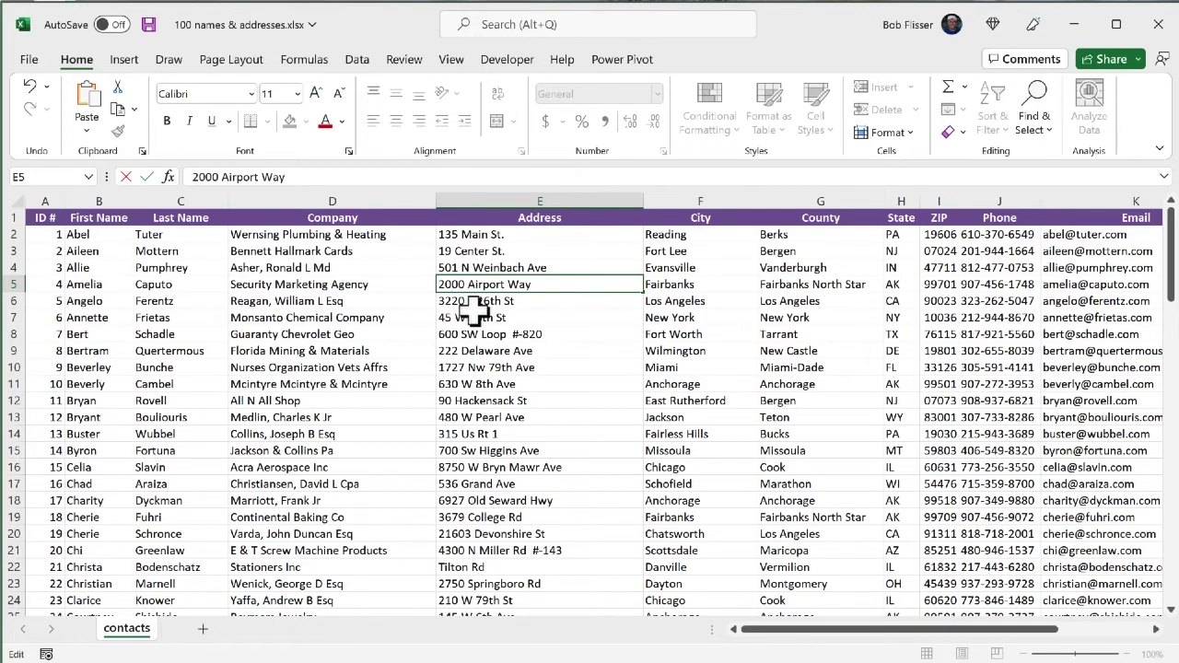
pyautogui.press('Return')
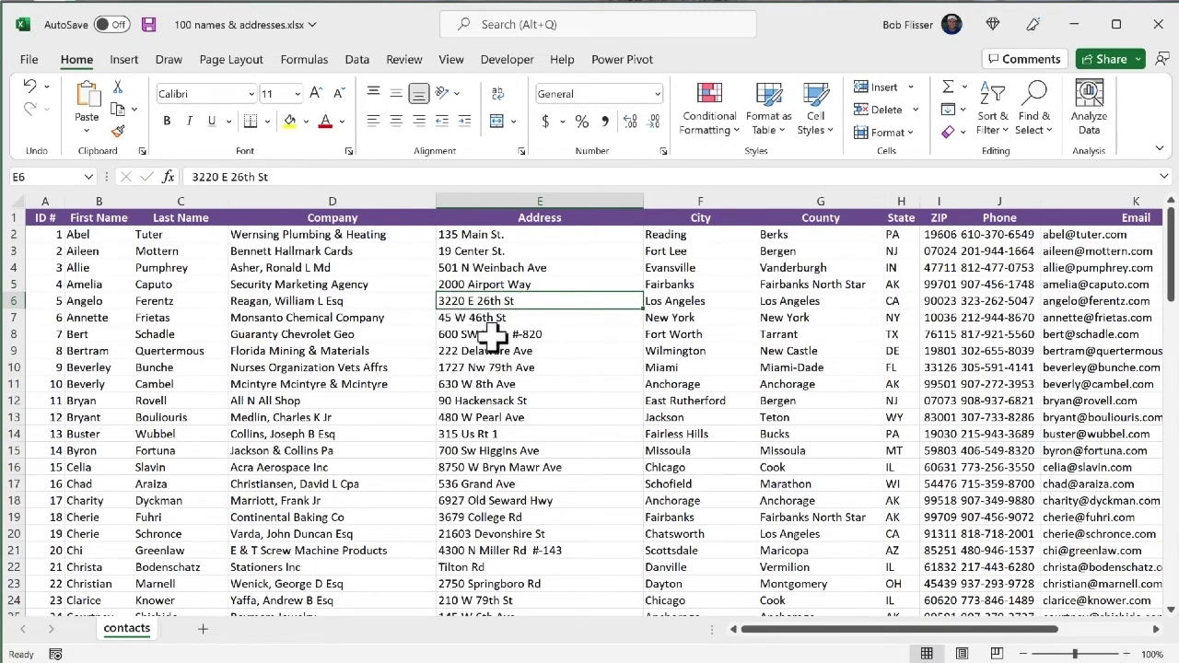
pyautogui.click(493, 339)
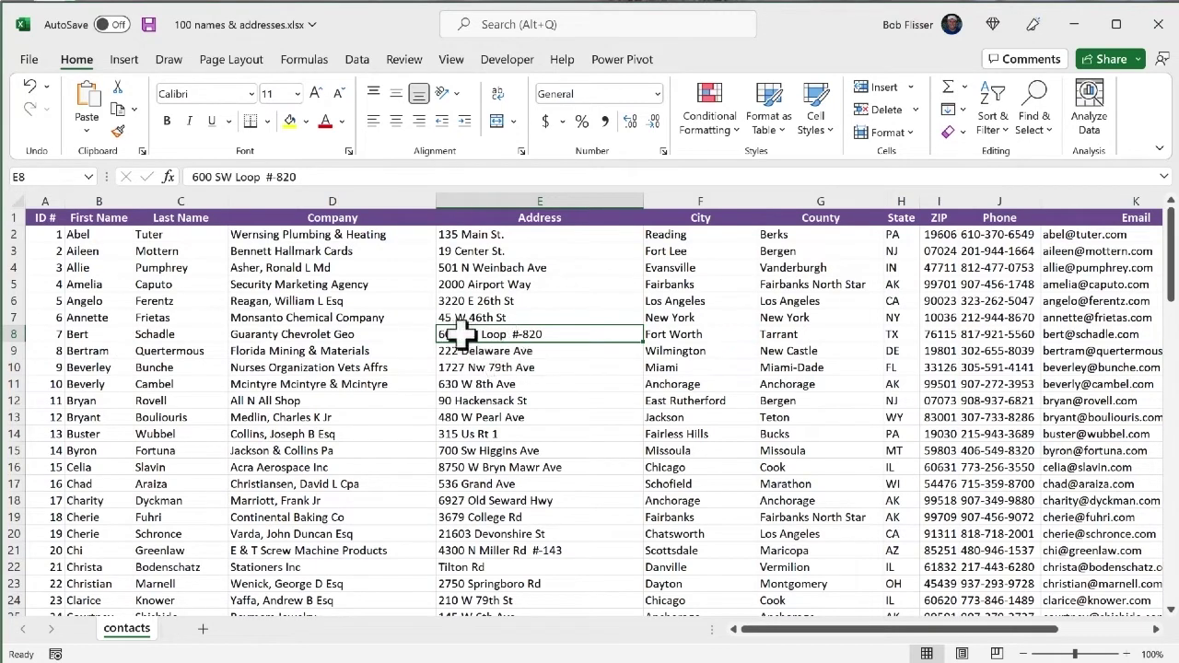
pyautogui.doubleClick(453, 332)
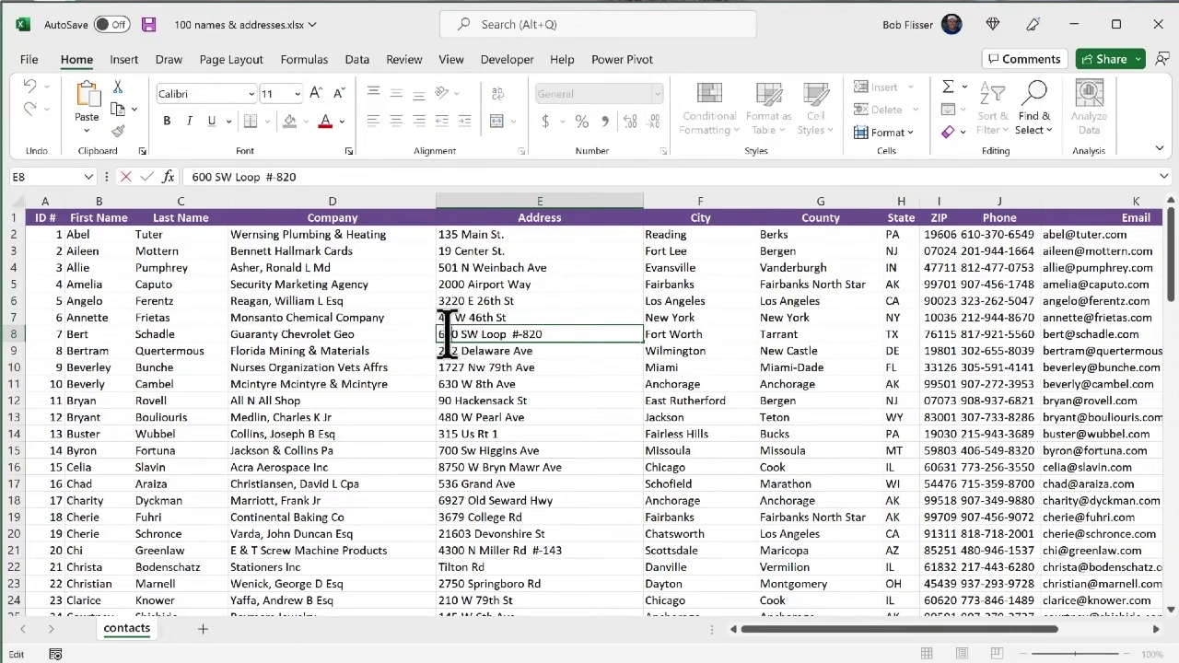
pyautogui.press('BackSpace')
pyautogui.write('8')
pyautogui.press('Return')
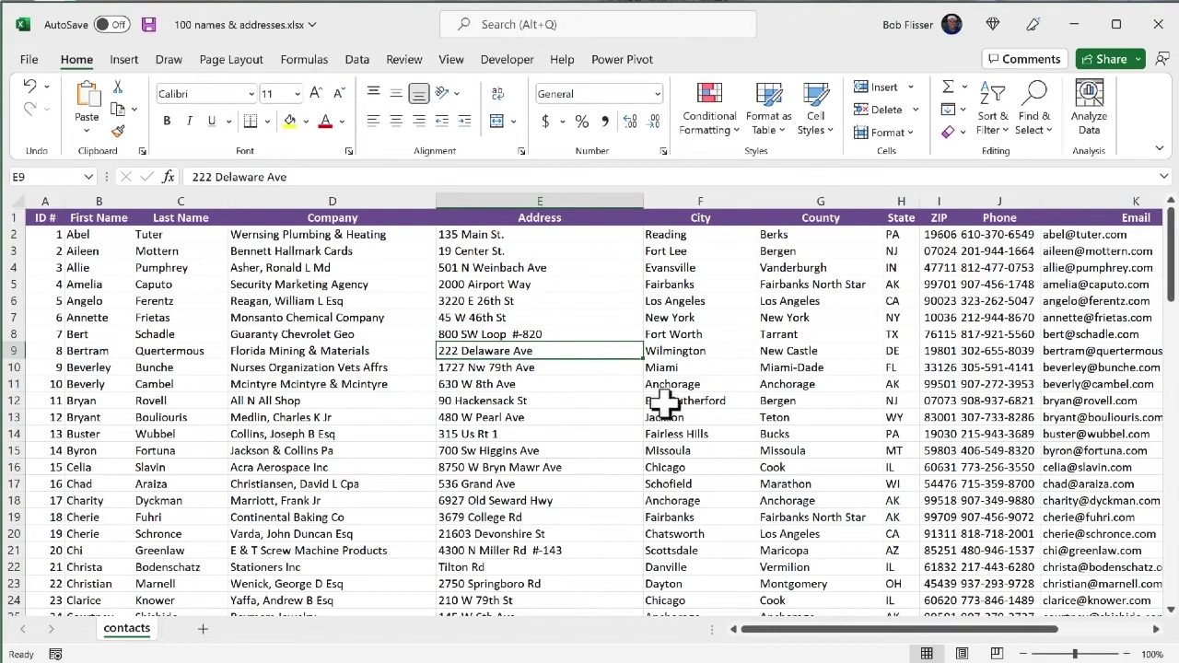
# Change the end of the phone number in J12 to 867-5309 and save the workbook
pyautogui.doubleClick(1006, 398)
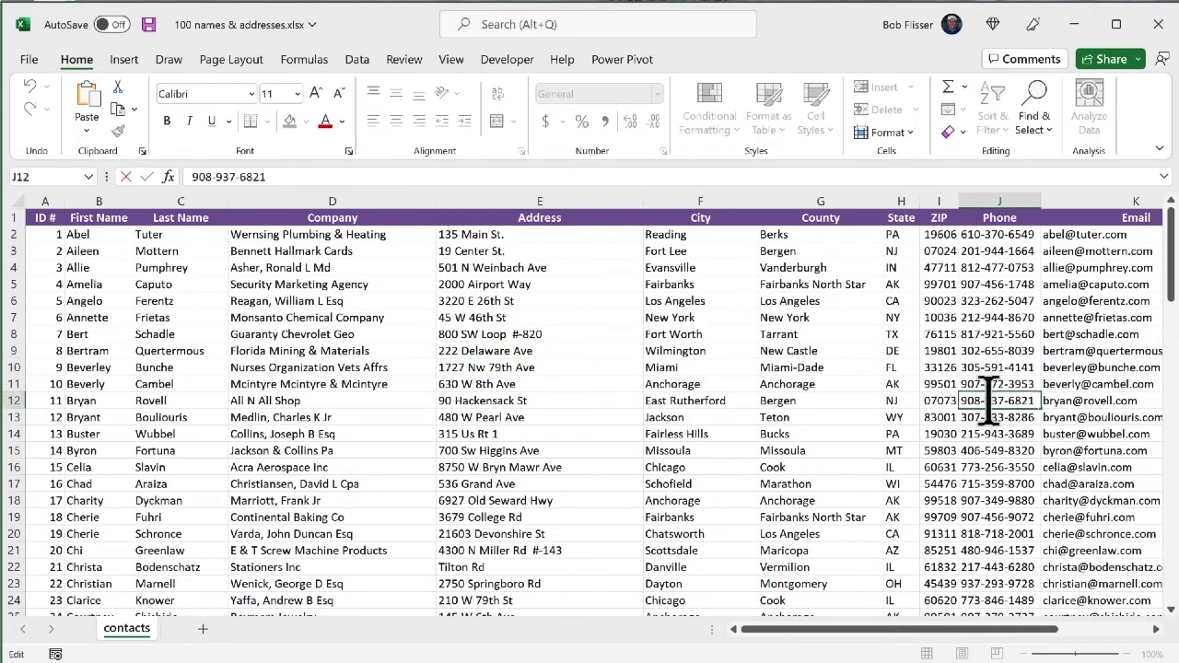
pyautogui.moveTo(987, 401); pyautogui.dragTo(1078, 391)
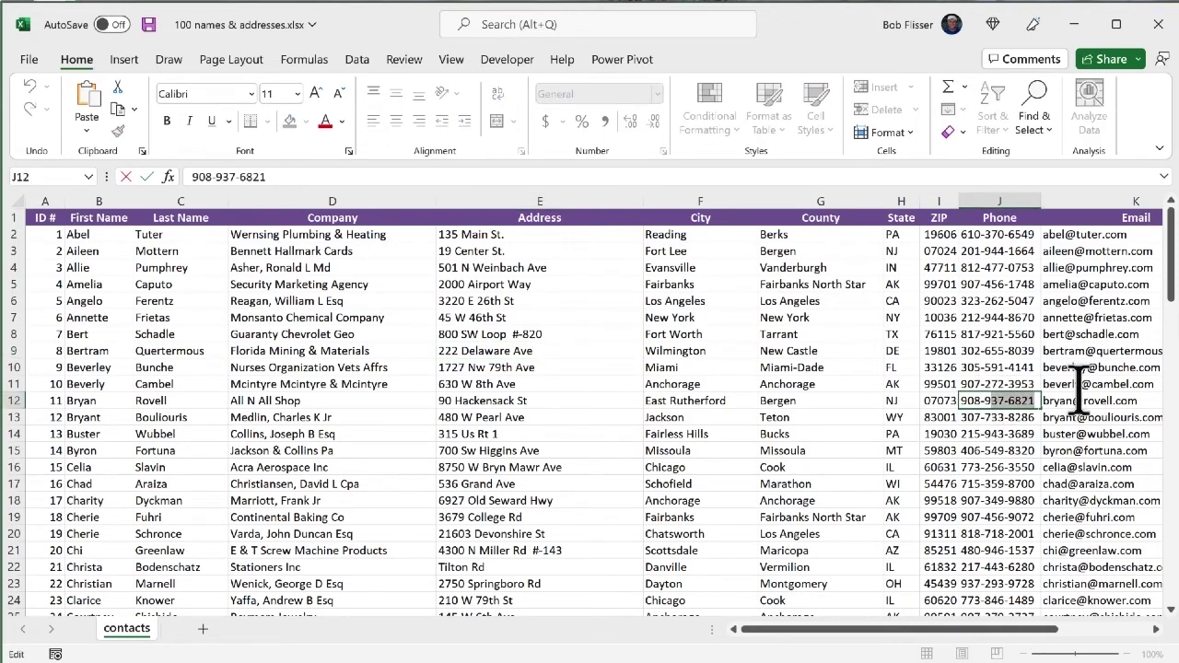
pyautogui.press('BackSpace')
pyautogui.press('BackSpace')
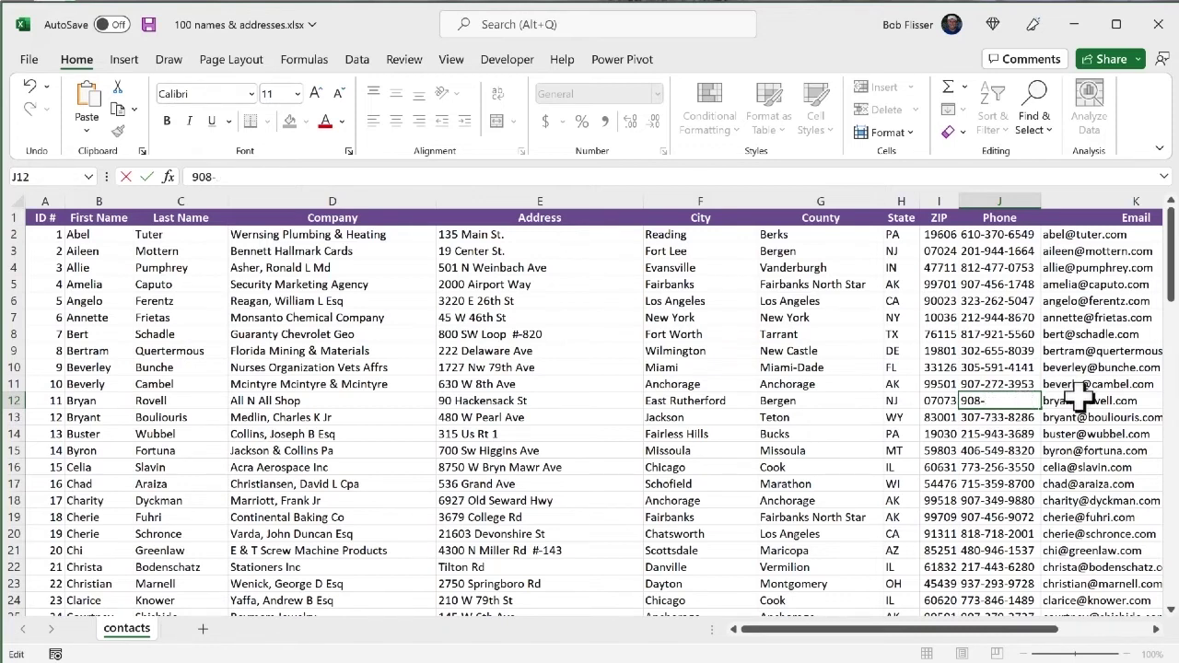
pyautogui.write('867')
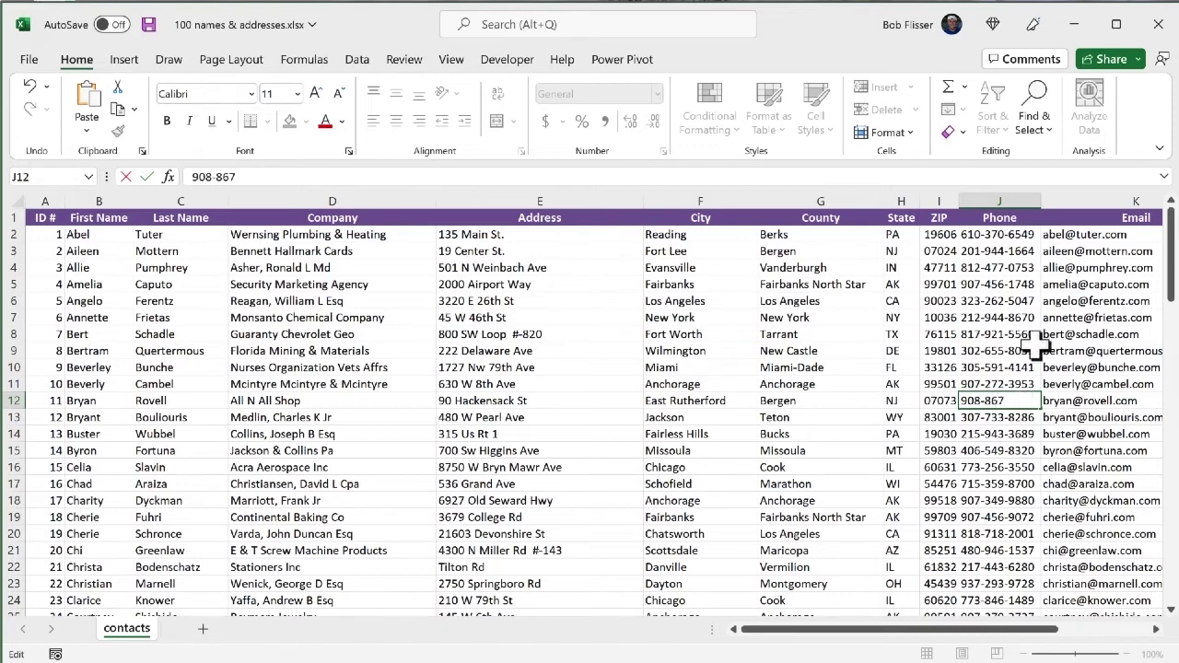
pyautogui.write('-5309')
pyautogui.press('Return')
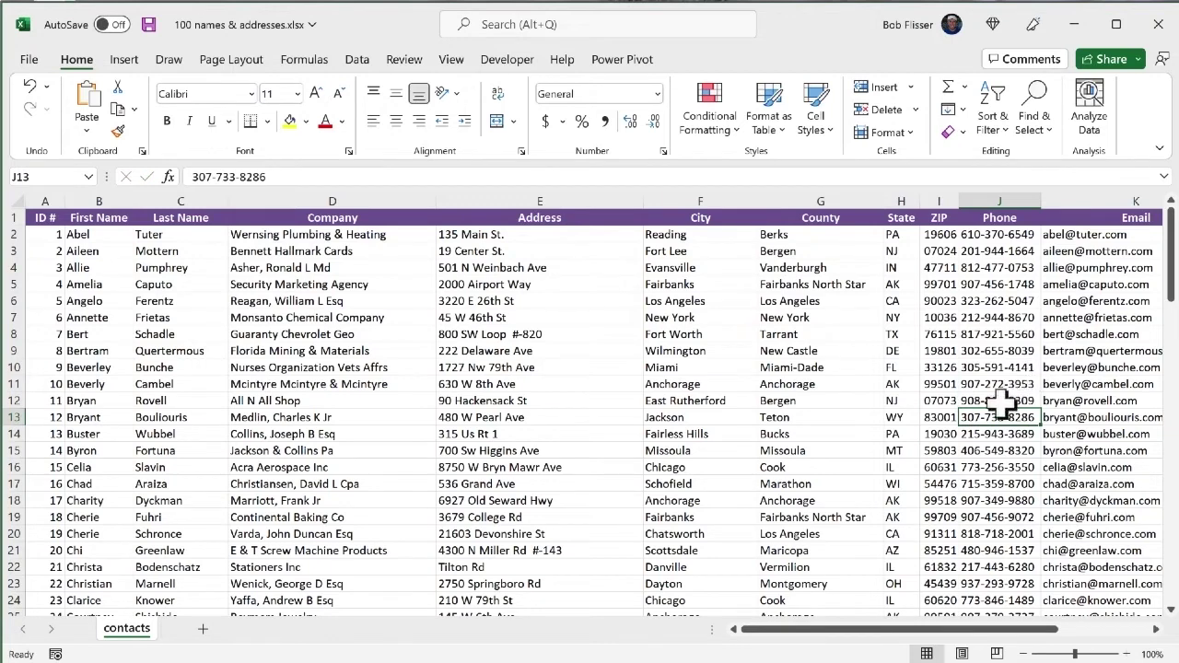
pyautogui.press('Up')
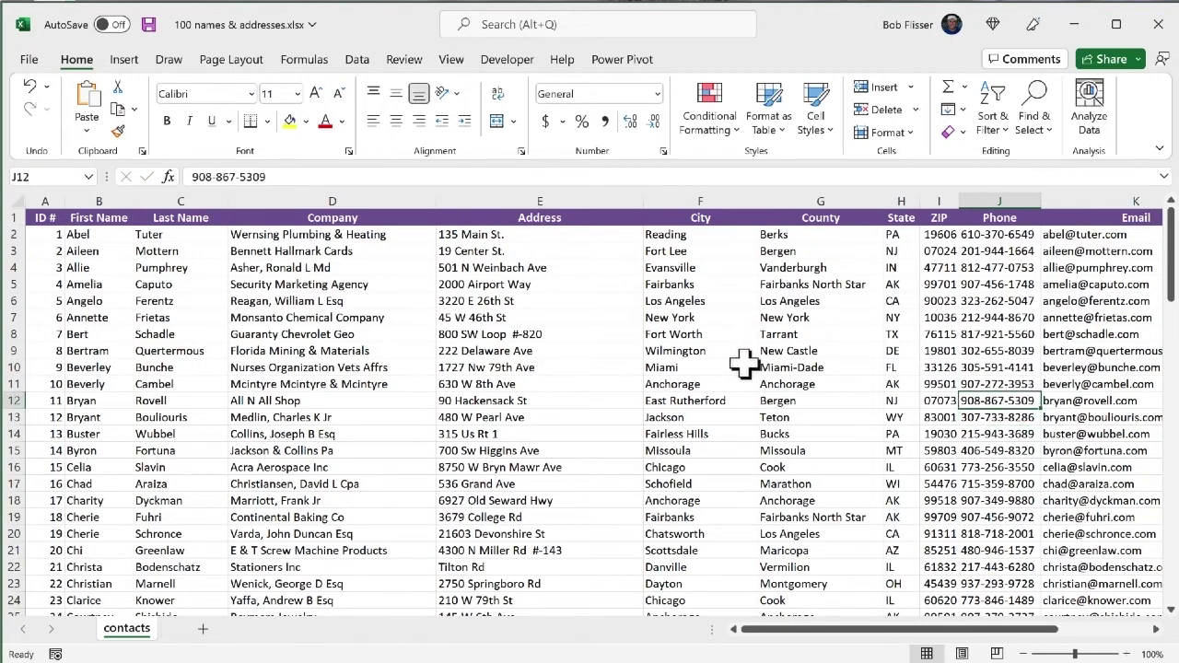
pyautogui.hotkey('ctrl', 's')
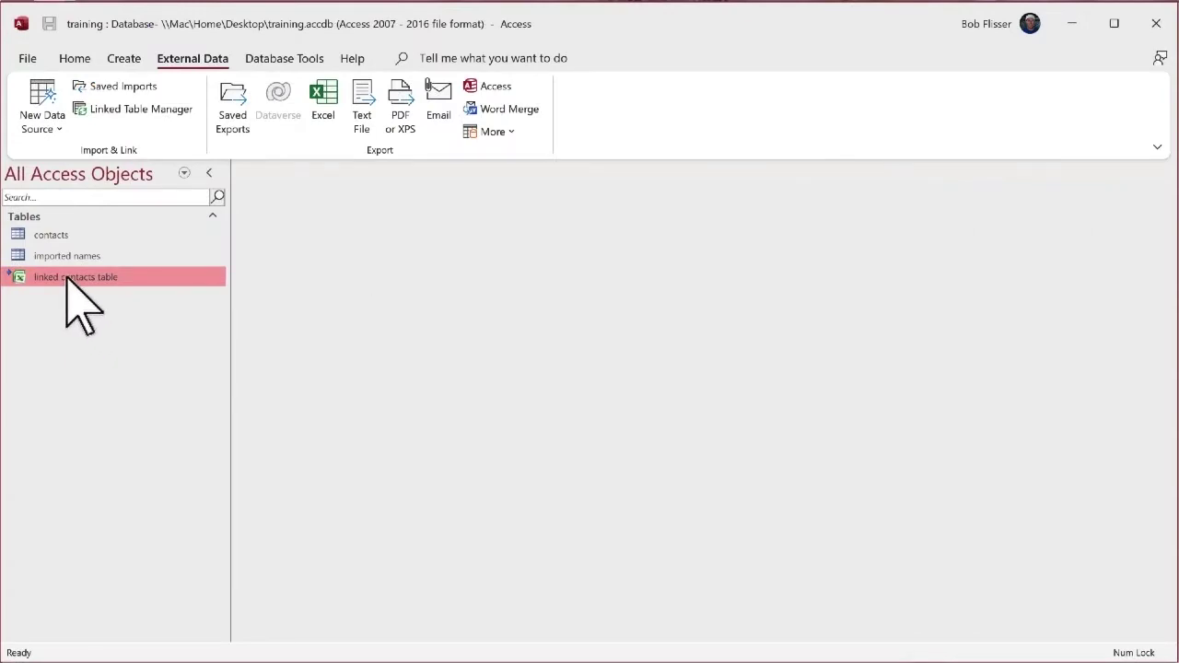
# Open the linked contacts table and widen the Address and Phone columns to show the edited values
pyautogui.doubleClick(69, 277)
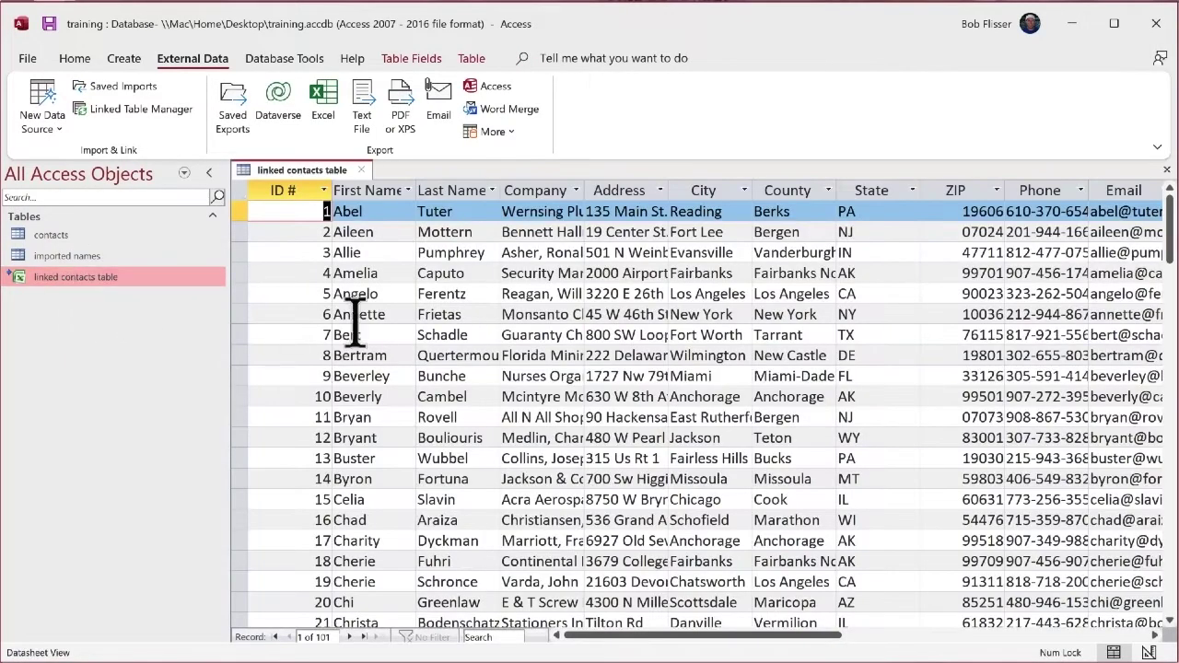
pyautogui.click(651, 274)
pyautogui.moveTo(669, 189); pyautogui.dragTo(751, 189)
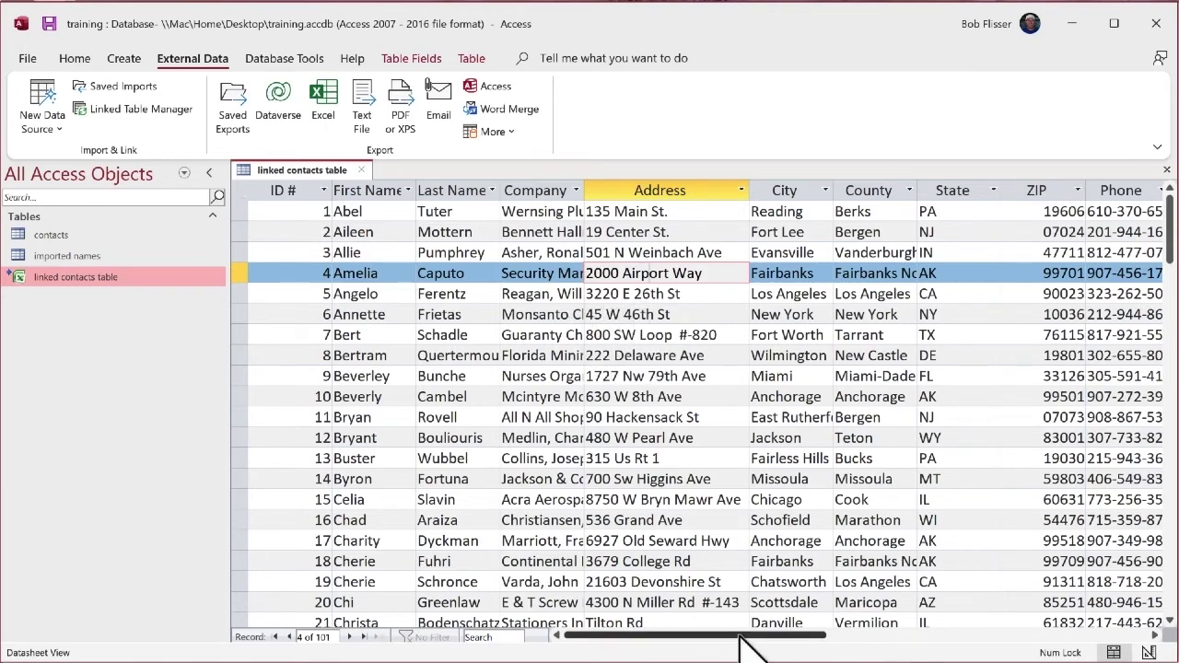
pyautogui.moveTo(739, 636); pyautogui.dragTo(771, 636)
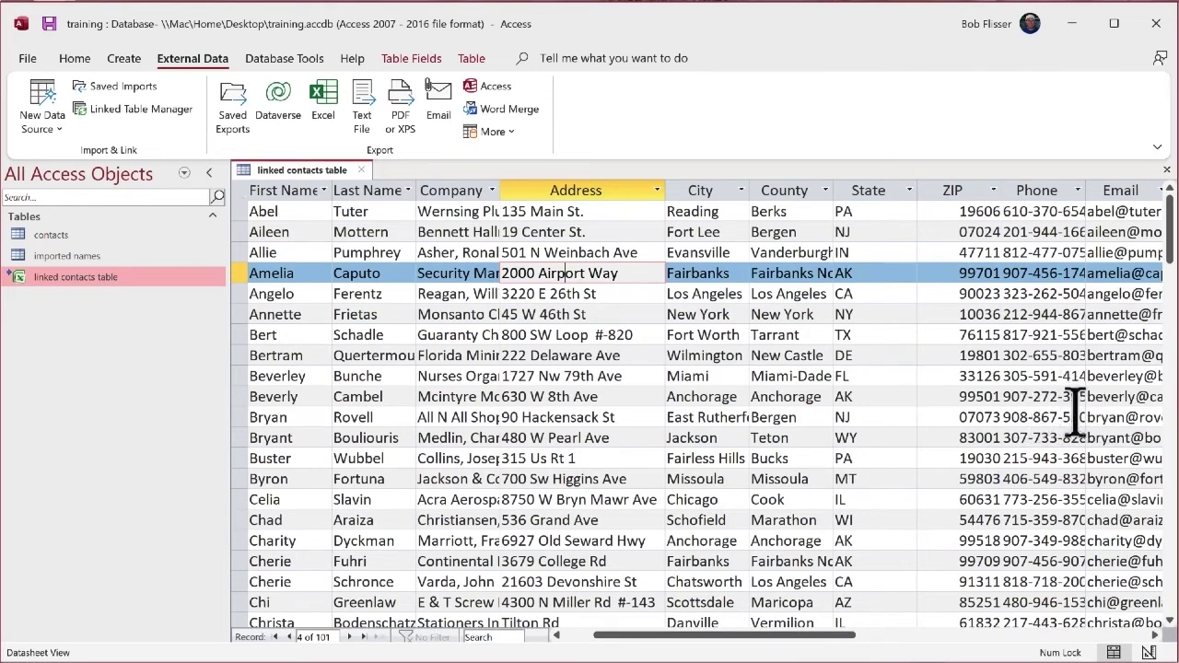
pyautogui.click(1076, 417)
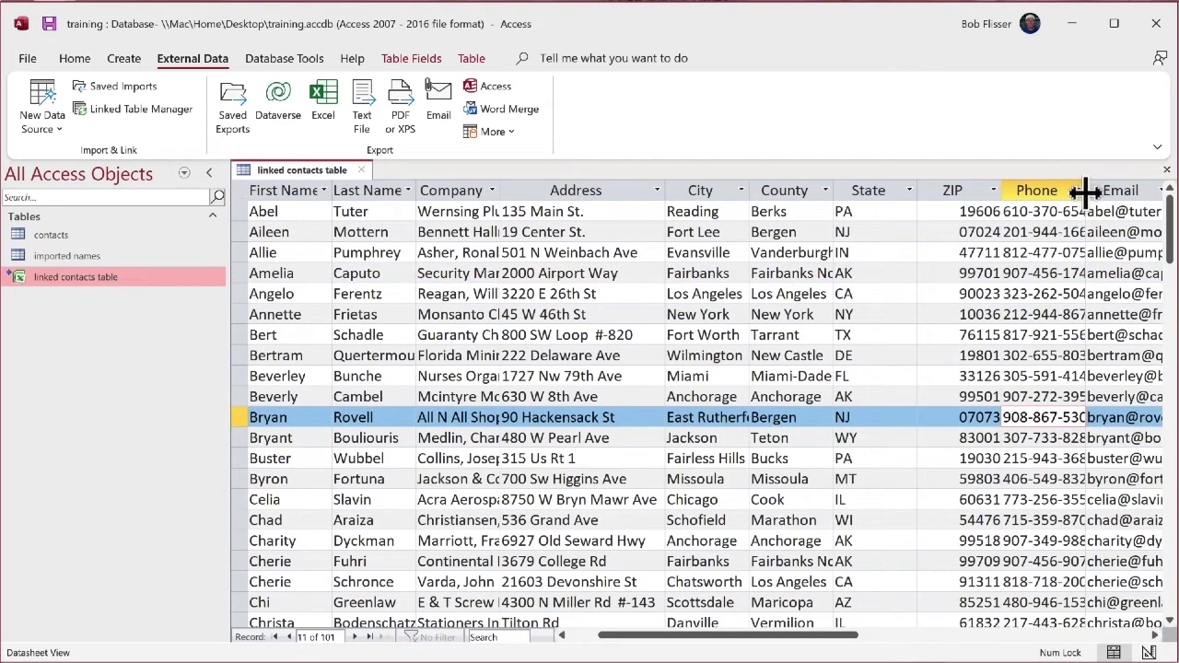
pyautogui.moveTo(1088, 191); pyautogui.dragTo(1118, 190)
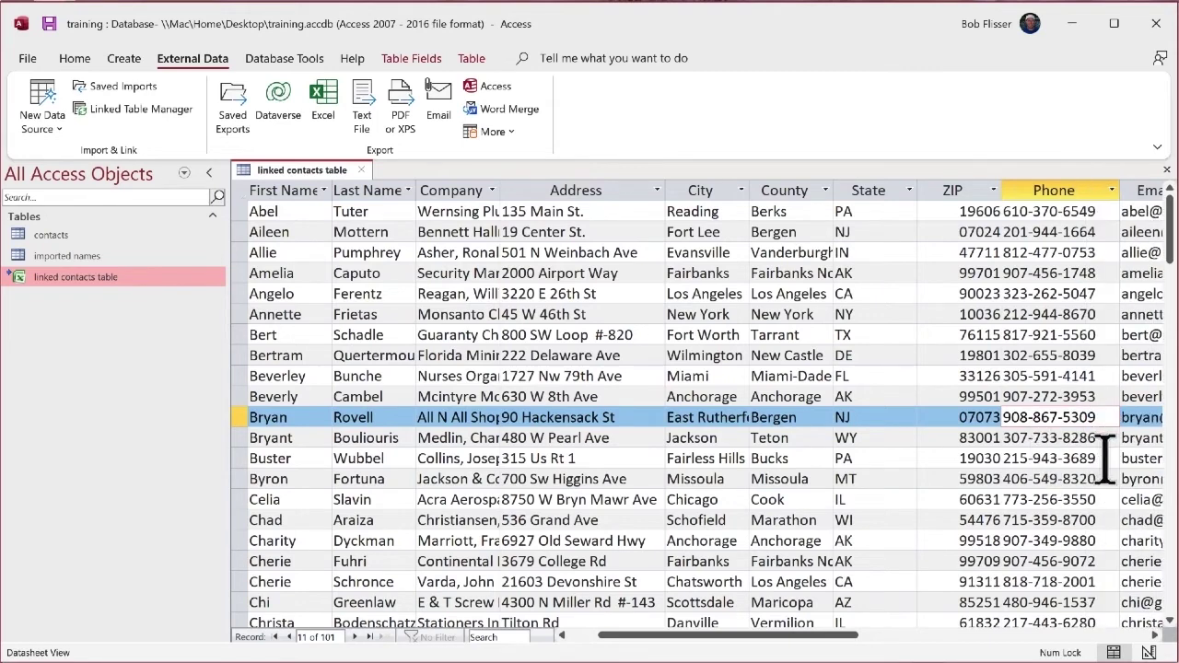